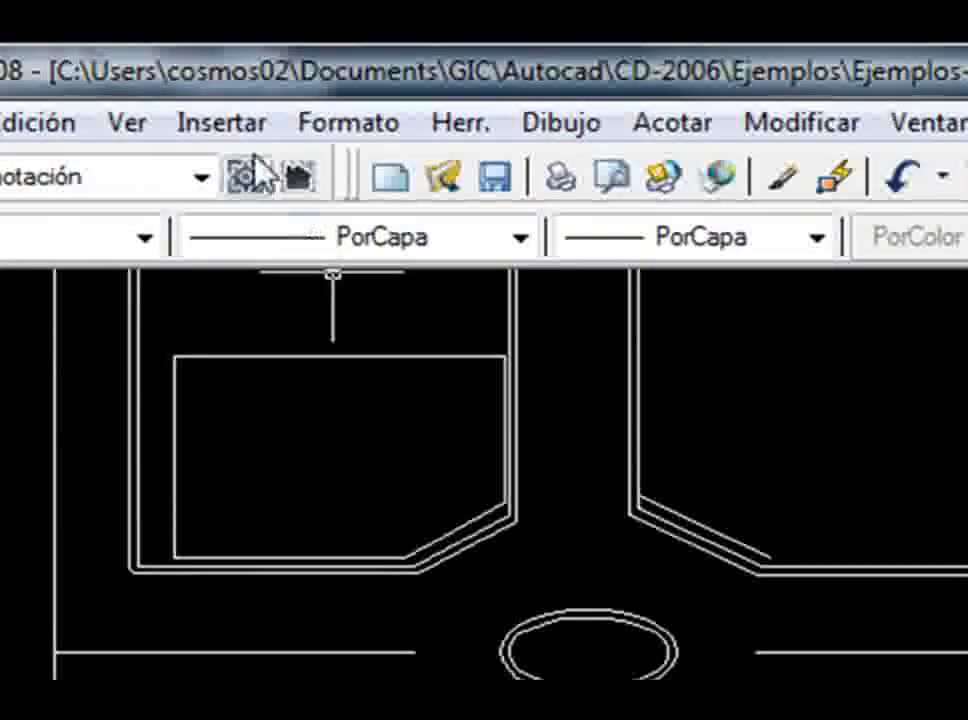
Choose the residencia drawing from the Ejemplos-4 folder as a DWG external reference to insert
{"action": "left_click", "coordinate": [232, 124]}
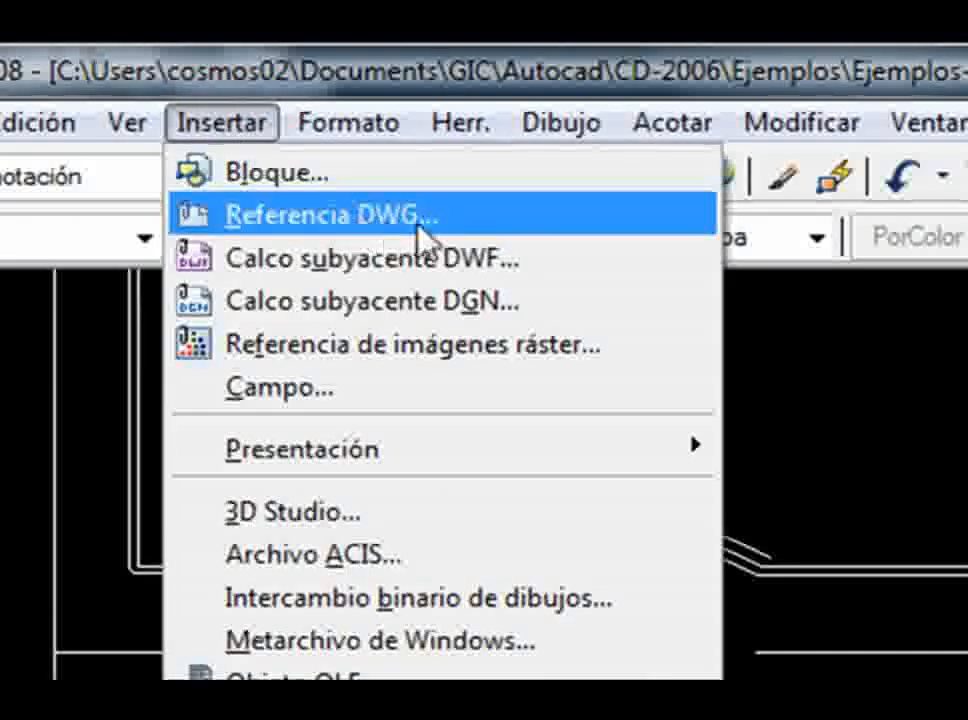
{"action": "left_click", "coordinate": [447, 236]}
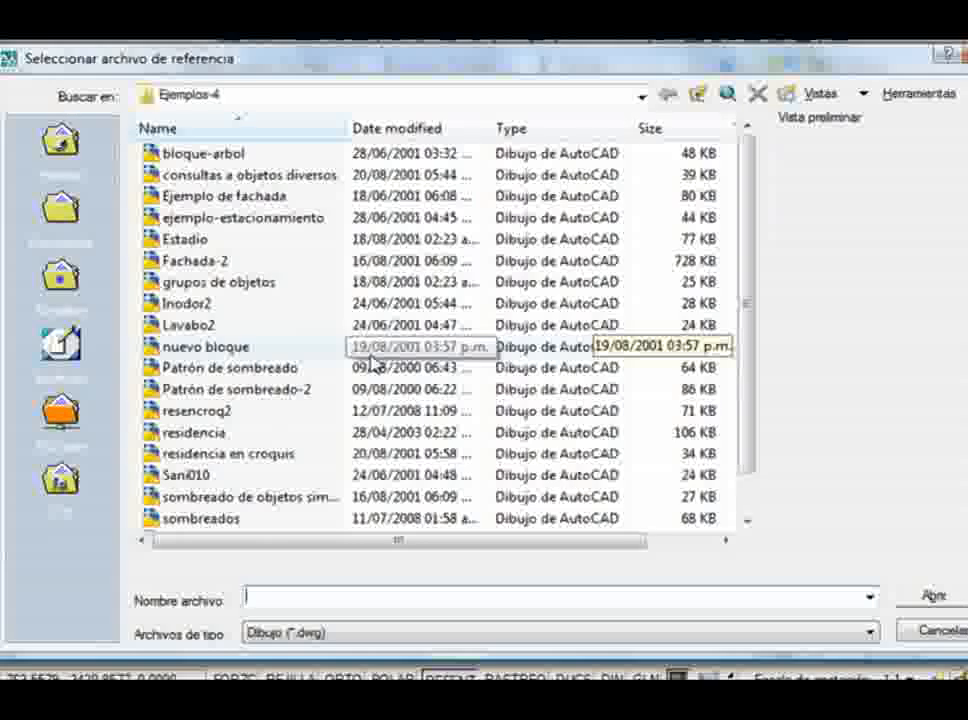
{"action": "left_click", "coordinate": [252, 435]}
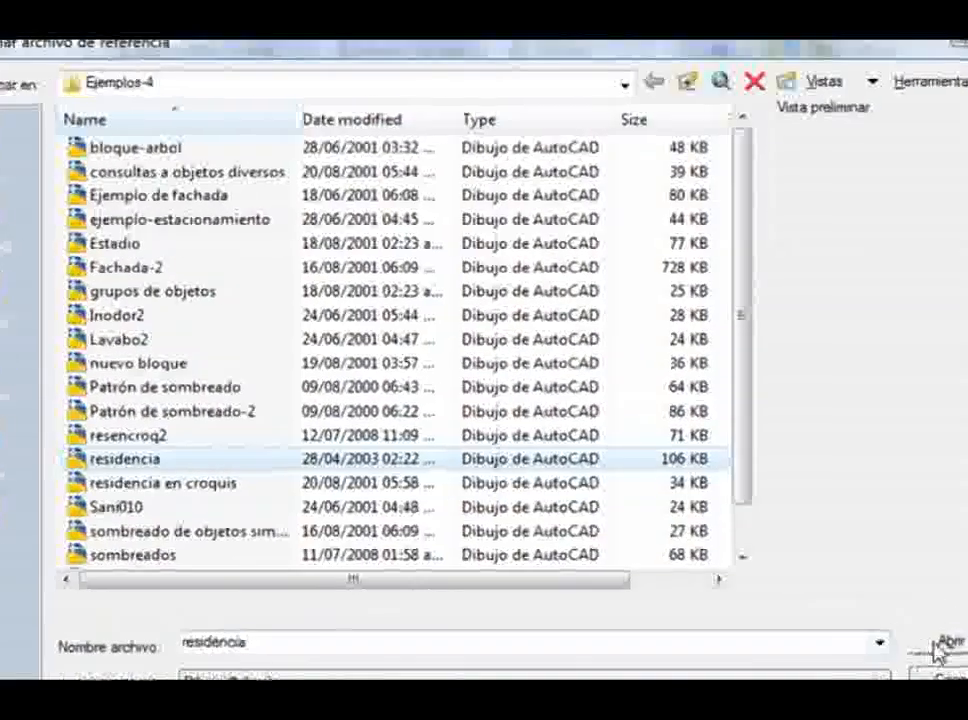
{"action": "left_click", "coordinate": [943, 620]}
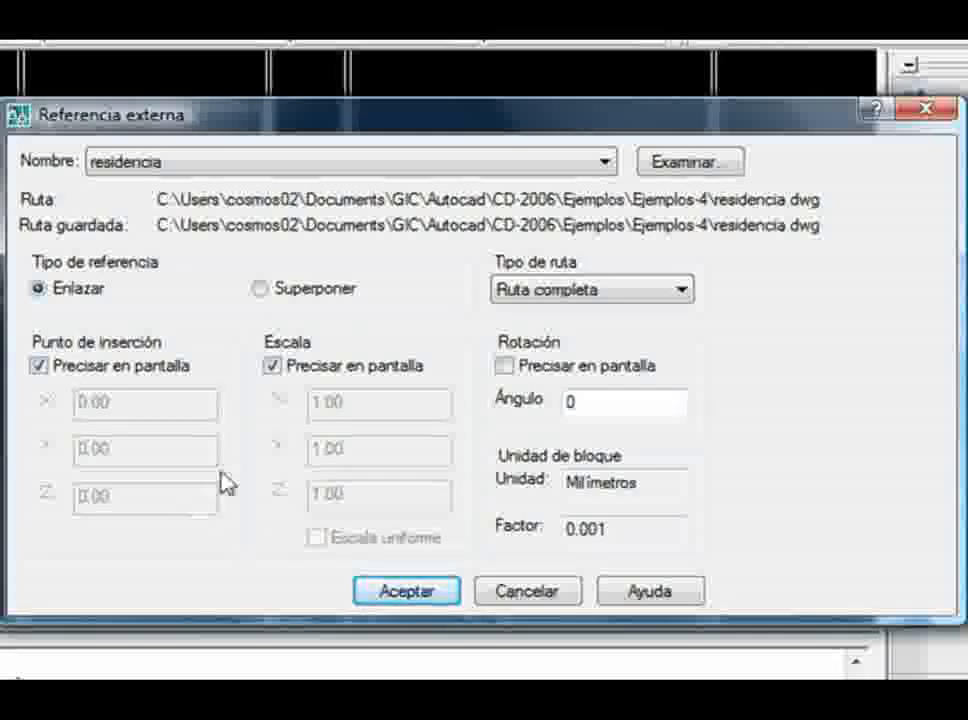
Set the residencia reference to a uniform scale of 1000 instead of specifying it on screen, and accept the insertion settings
{"action": "left_click", "coordinate": [271, 366]}
{"action": "double_click", "coordinate": [352, 400]}
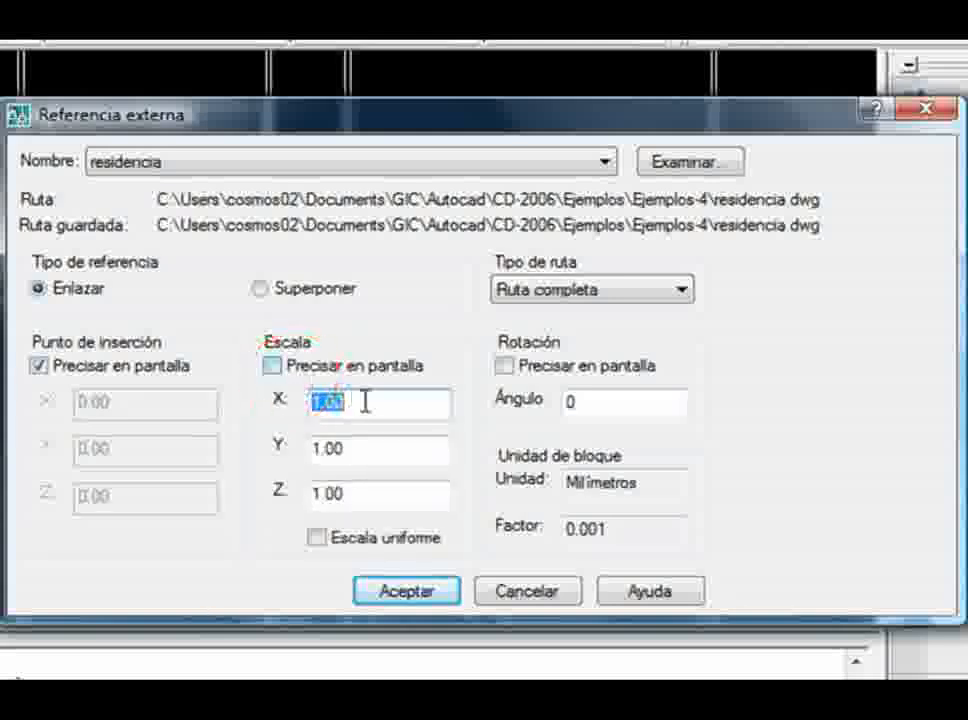
{"action": "type", "text": "1000"}
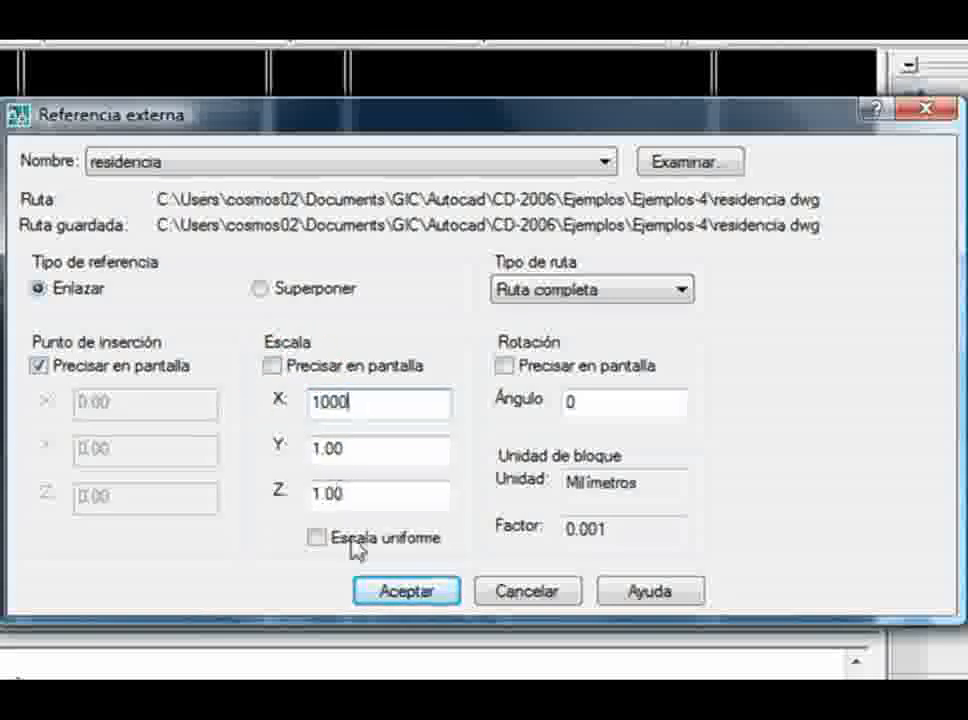
{"action": "left_click", "coordinate": [316, 537]}
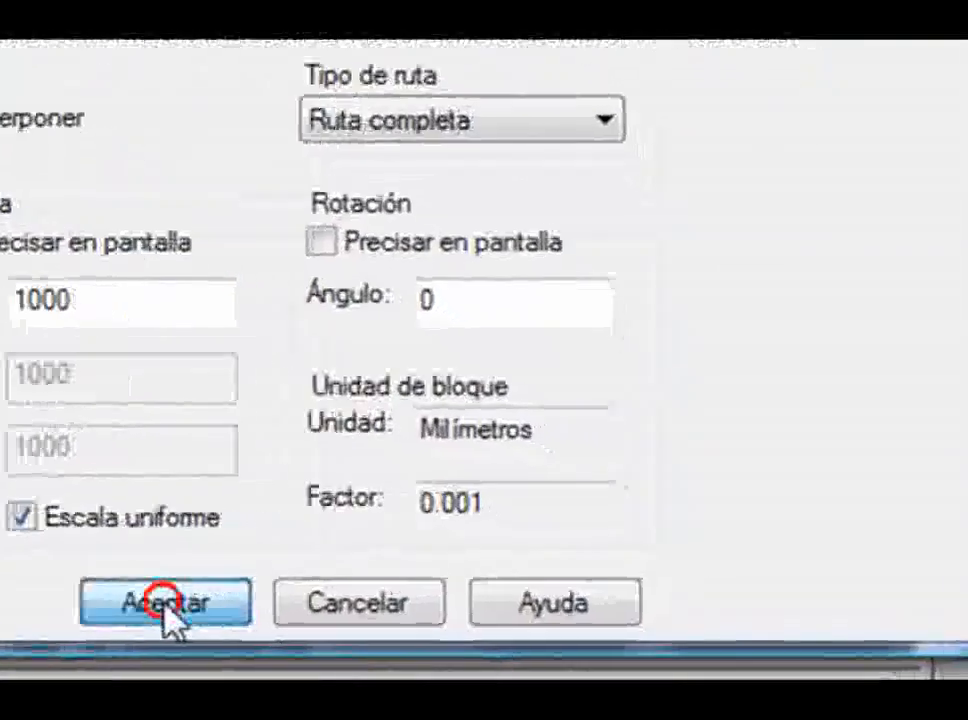
{"action": "left_click", "coordinate": [360, 593]}
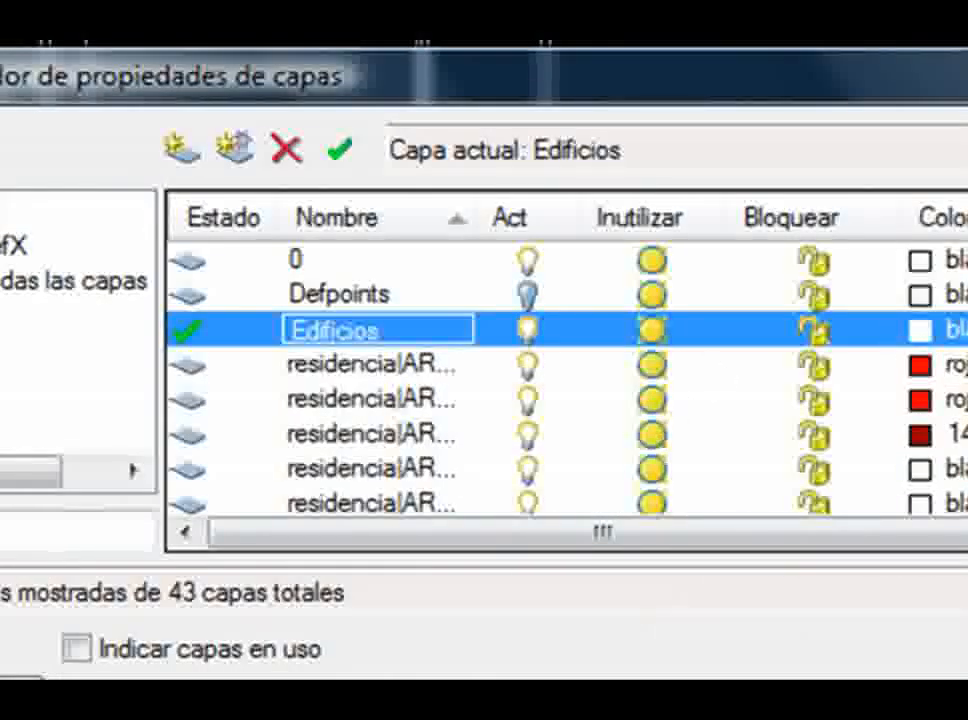
Widen the layer name column and examine the full names of the layers brought in with the residencia reference
{"action": "scroll", "coordinate": [560, 380], "scroll_direction": "down", "scroll_amount": 2}
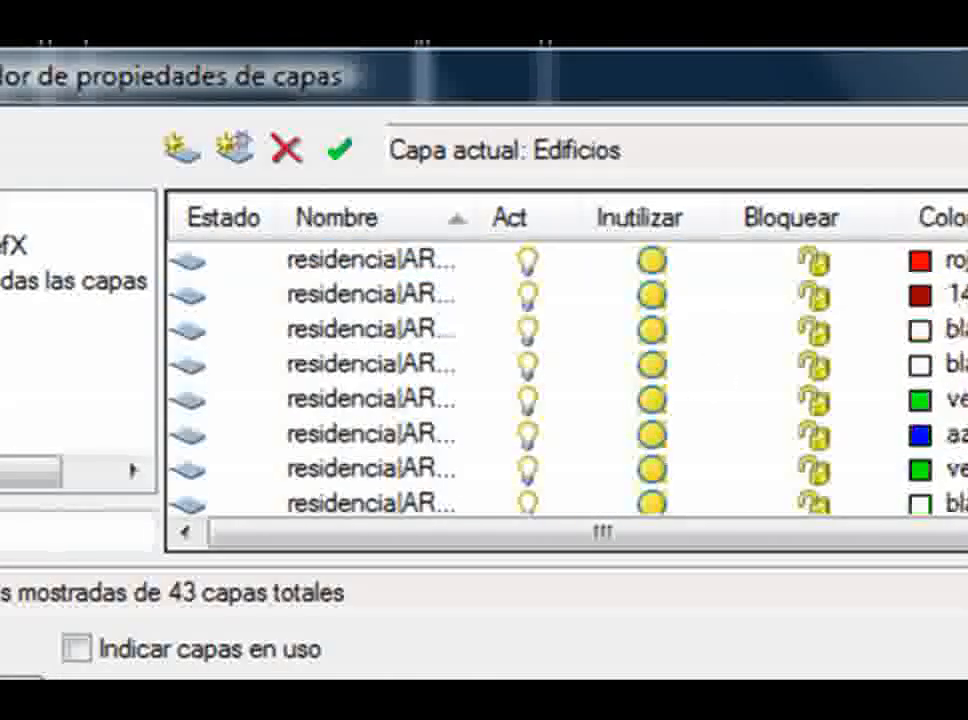
{"action": "left_click_drag", "start_coordinate": [478, 216], "coordinate": [756, 214]}
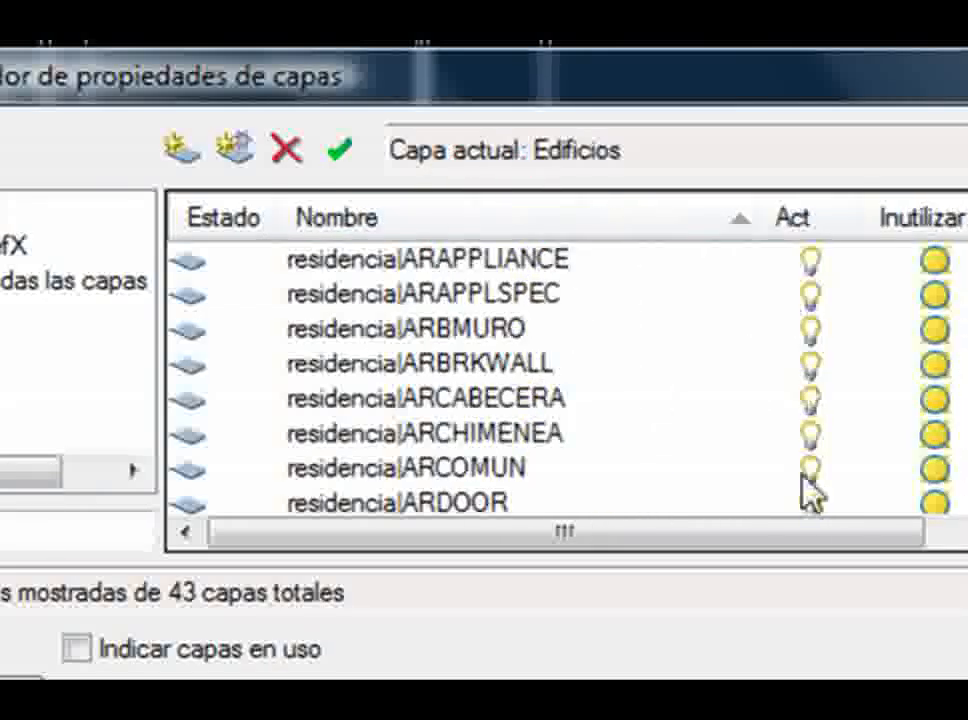
{"action": "scroll", "coordinate": [566, 380], "scroll_direction": "up", "scroll_amount": 3}
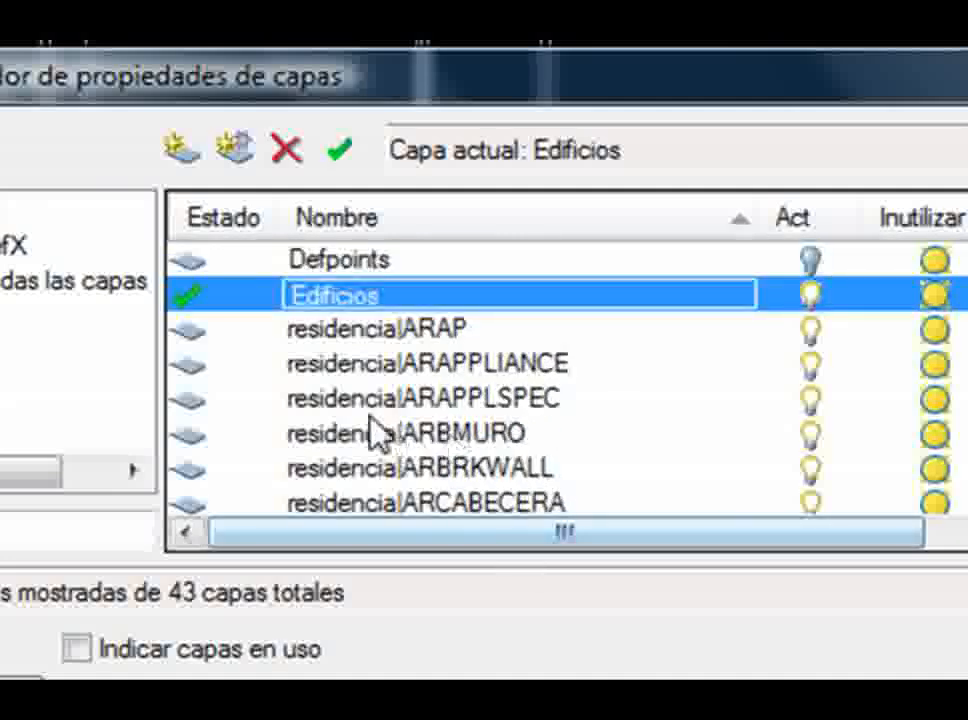
{"action": "left_click", "coordinate": [366, 402]}
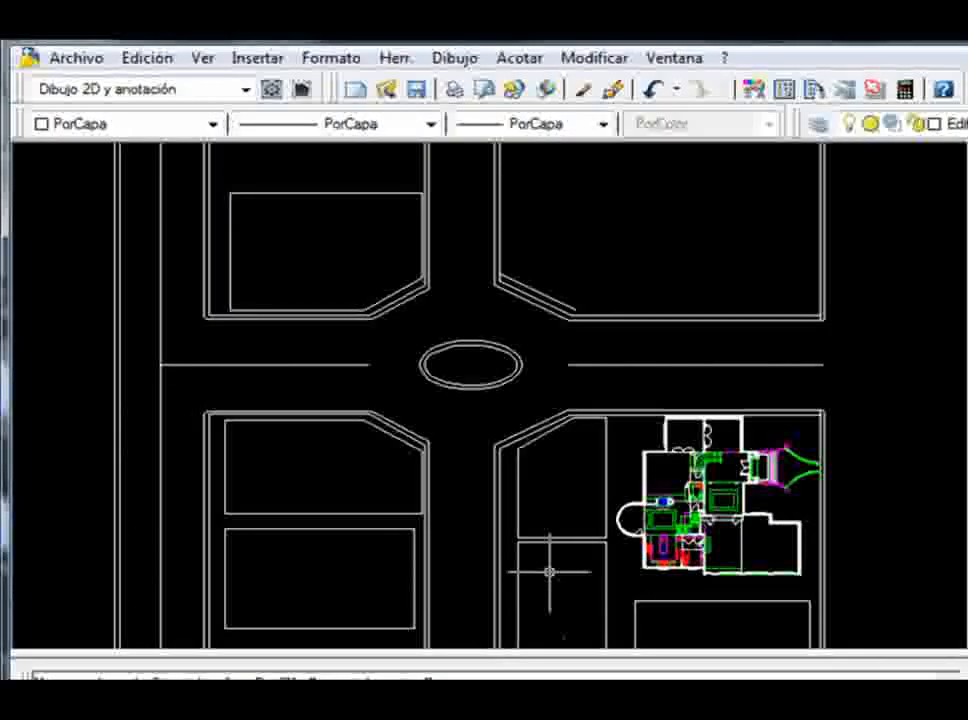
{"action": "key", "text": "ctrl+z"}
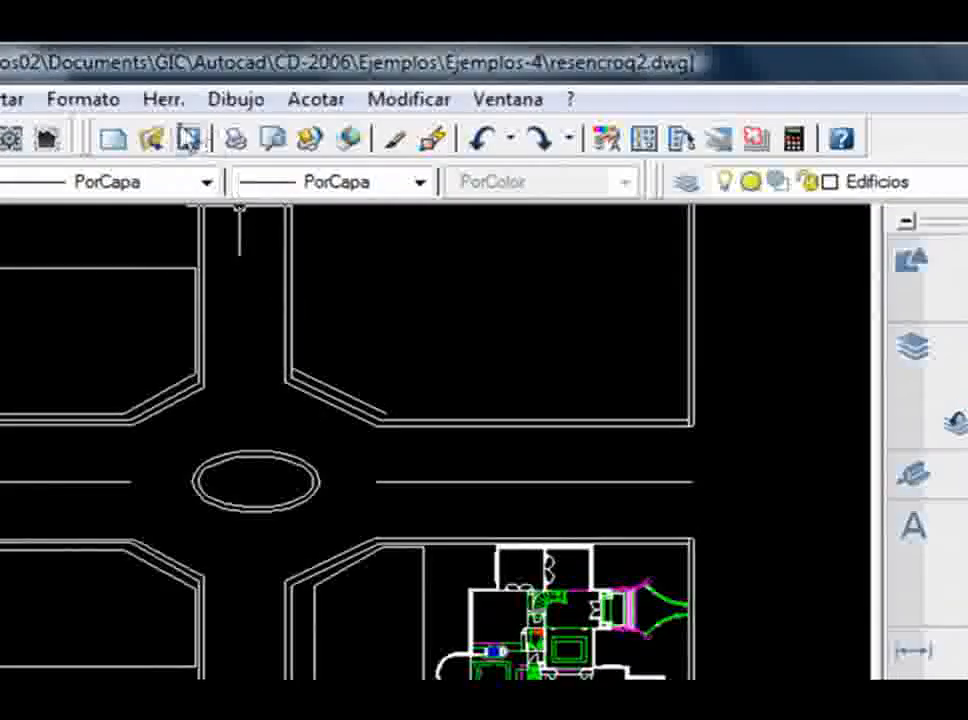
Start in-place reference editing on the inserted residencia house plan
{"action": "left_click", "coordinate": [201, 92]}
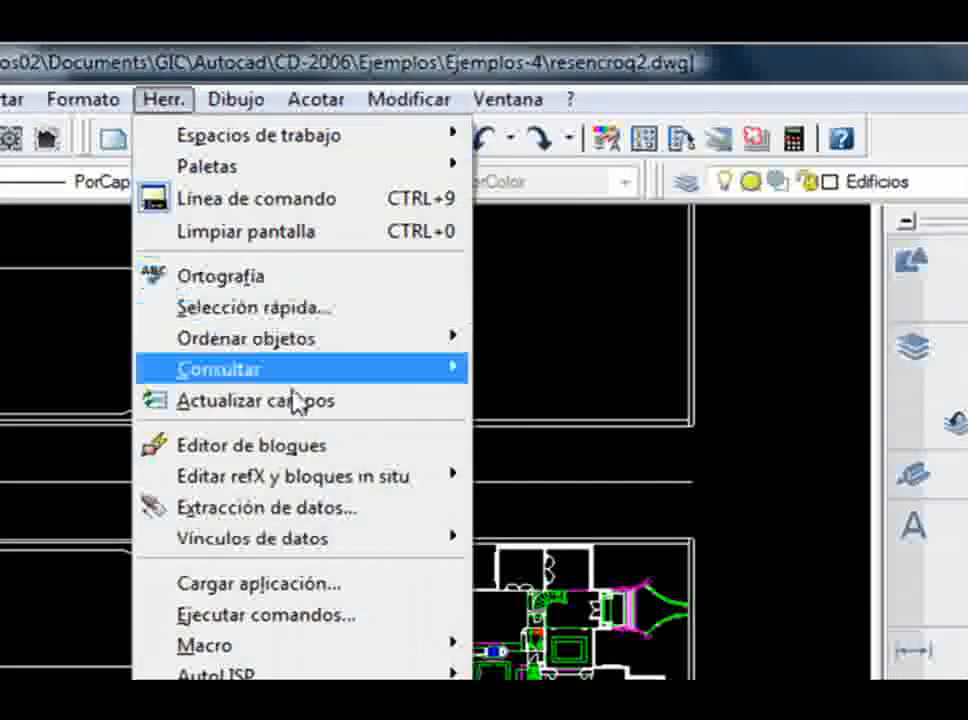
{"action": "mouse_move", "coordinate": [383, 488]}
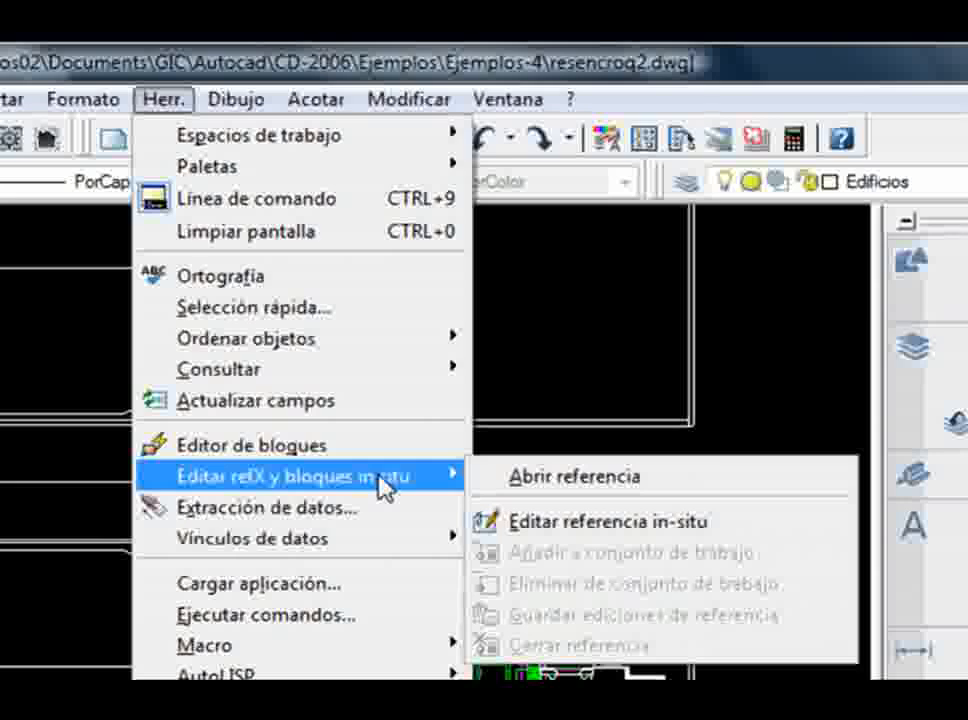
{"action": "left_click", "coordinate": [619, 524]}
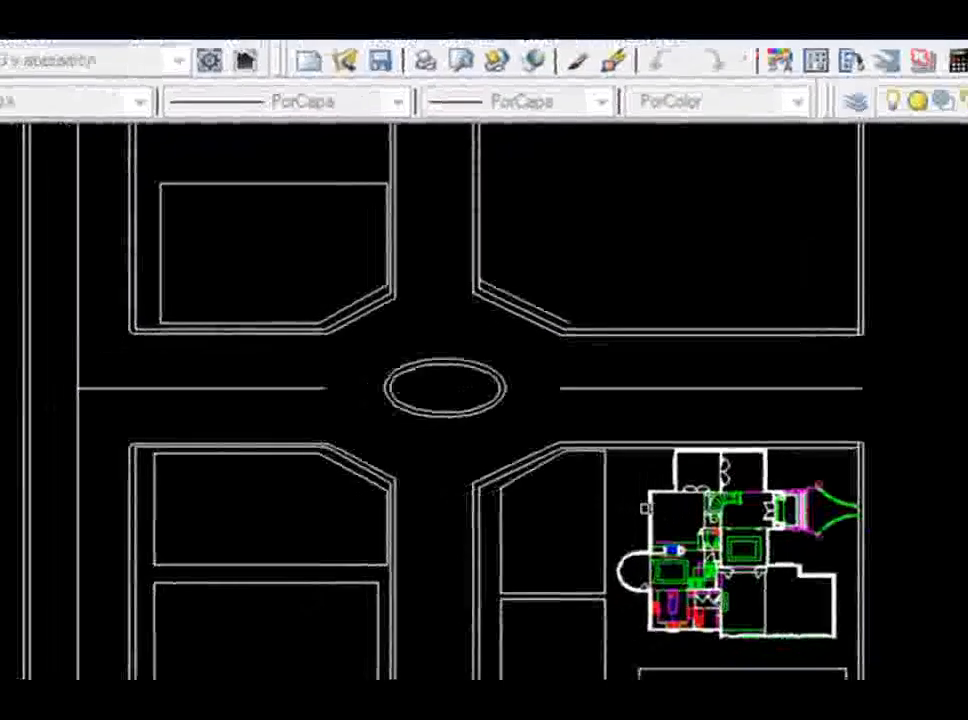
{"action": "left_click", "coordinate": [648, 505]}
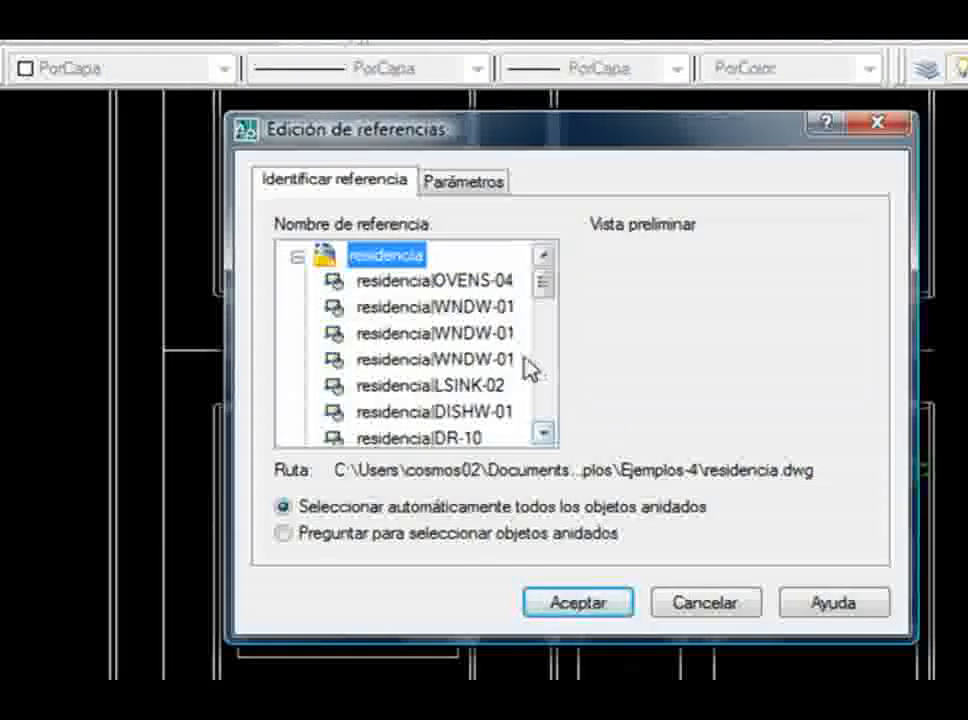
Look through the nested blocks, choose the whole residencia reference for in-place editing and accept the older file format
{"action": "left_click", "coordinate": [386, 338]}
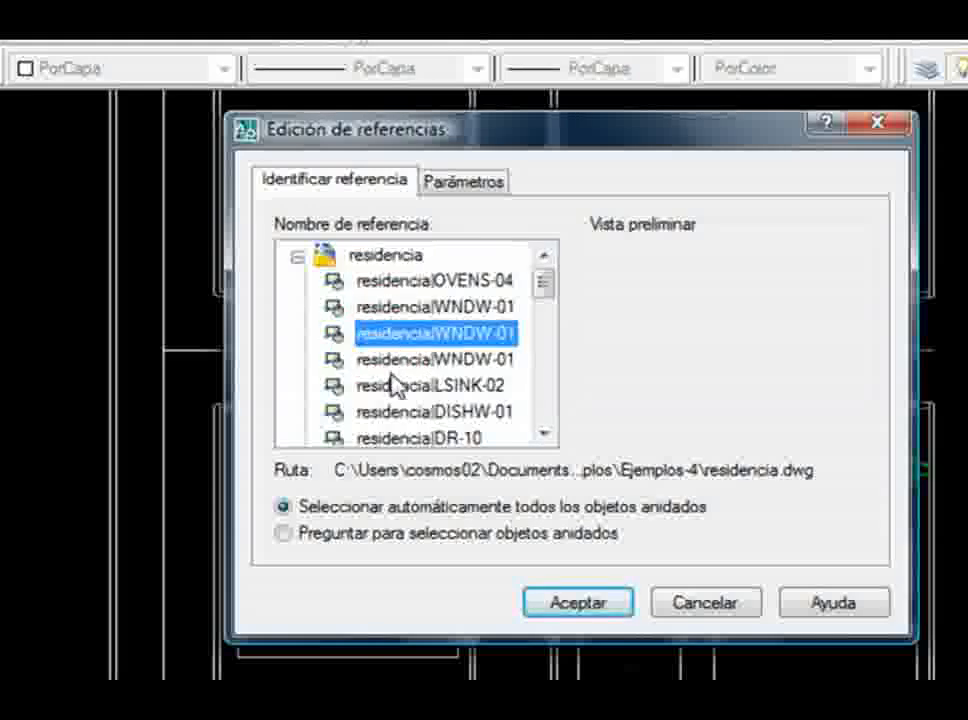
{"action": "left_click", "coordinate": [400, 362]}
{"action": "left_click", "coordinate": [408, 384]}
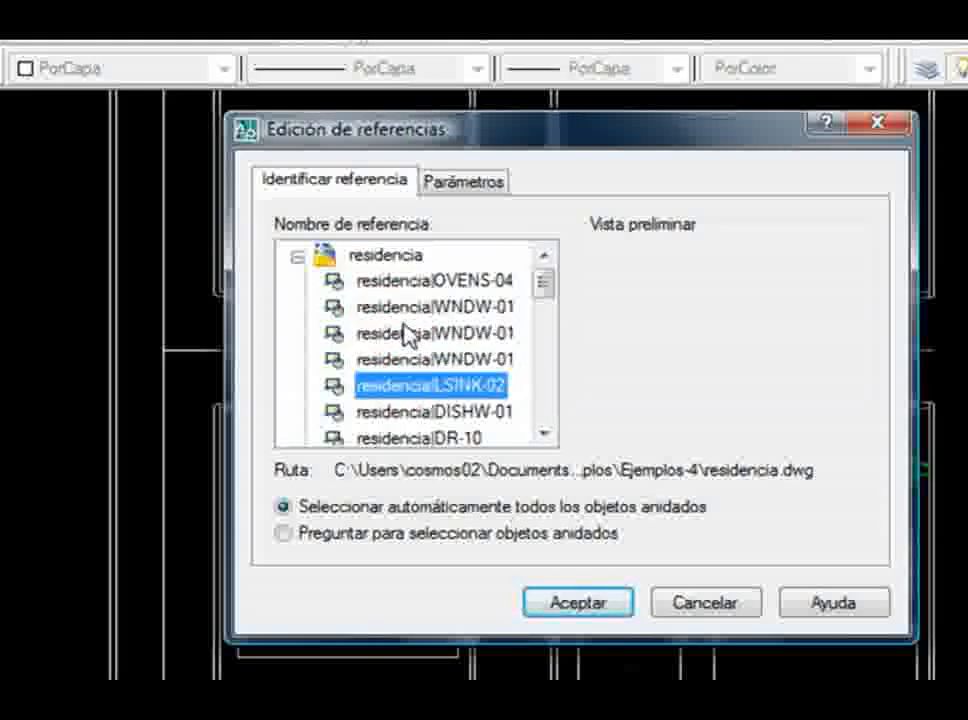
{"action": "left_click", "coordinate": [396, 309]}
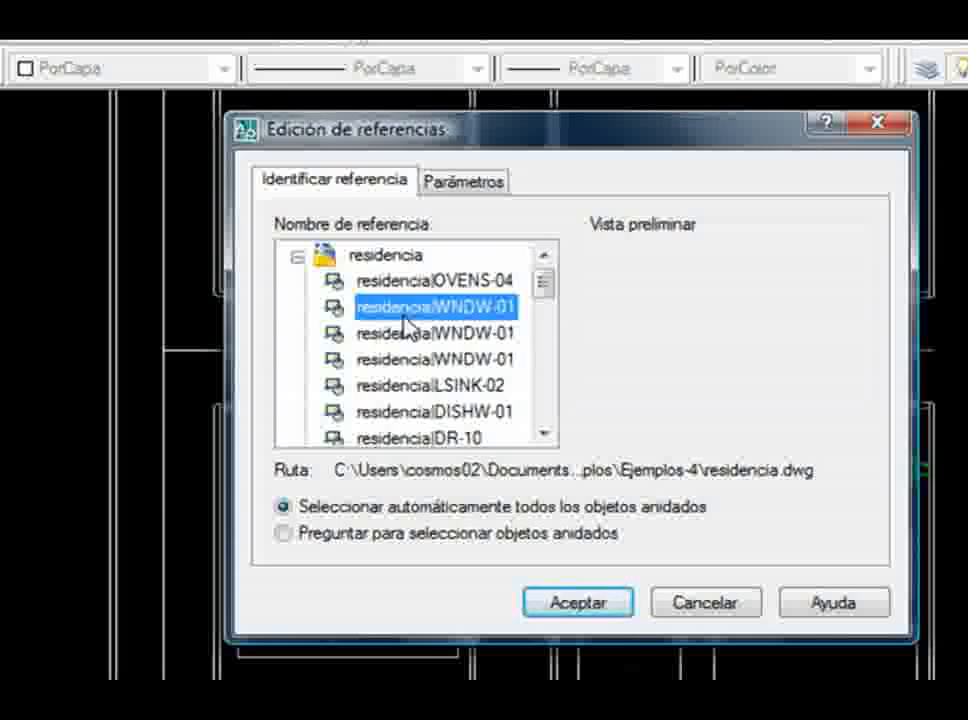
{"action": "left_click", "coordinate": [390, 257]}
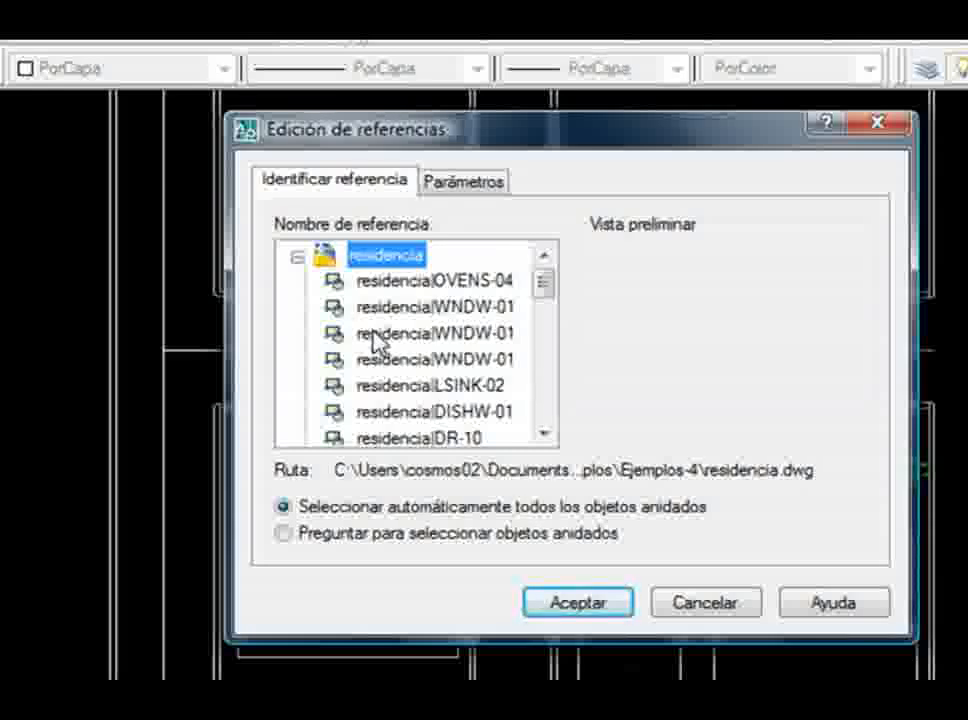
{"action": "left_click", "coordinate": [594, 606]}
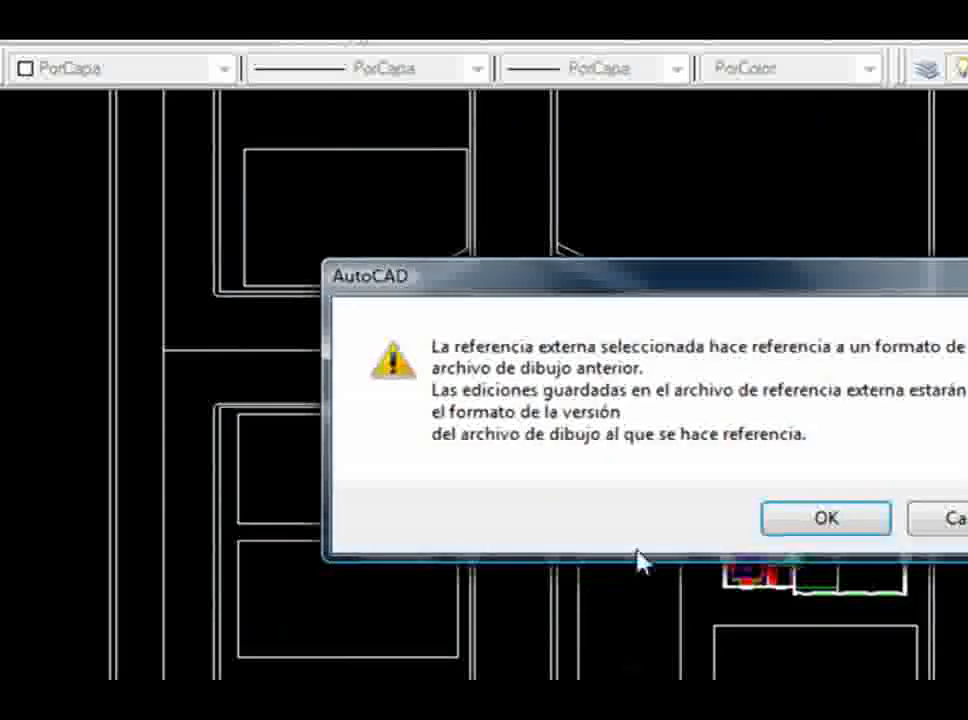
{"action": "left_click", "coordinate": [803, 528]}
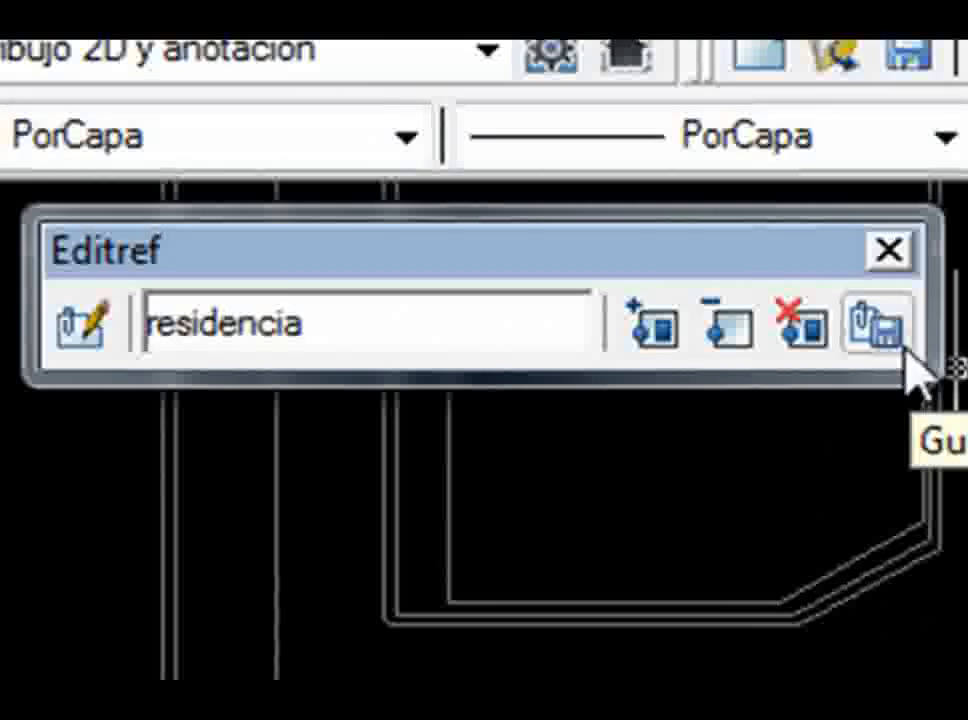
Save the in-place edits back to the residencia reference
{"action": "left_click", "coordinate": [906, 350]}
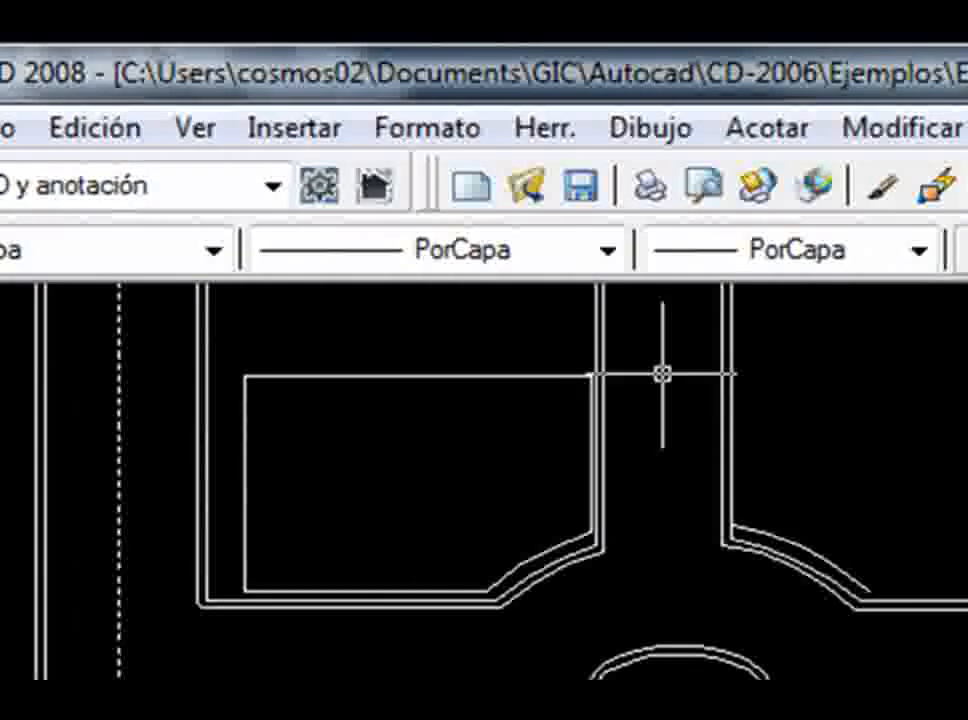
Display the External References palette and narrow it so more of the drawing shows
{"action": "left_click", "coordinate": [270, 136]}
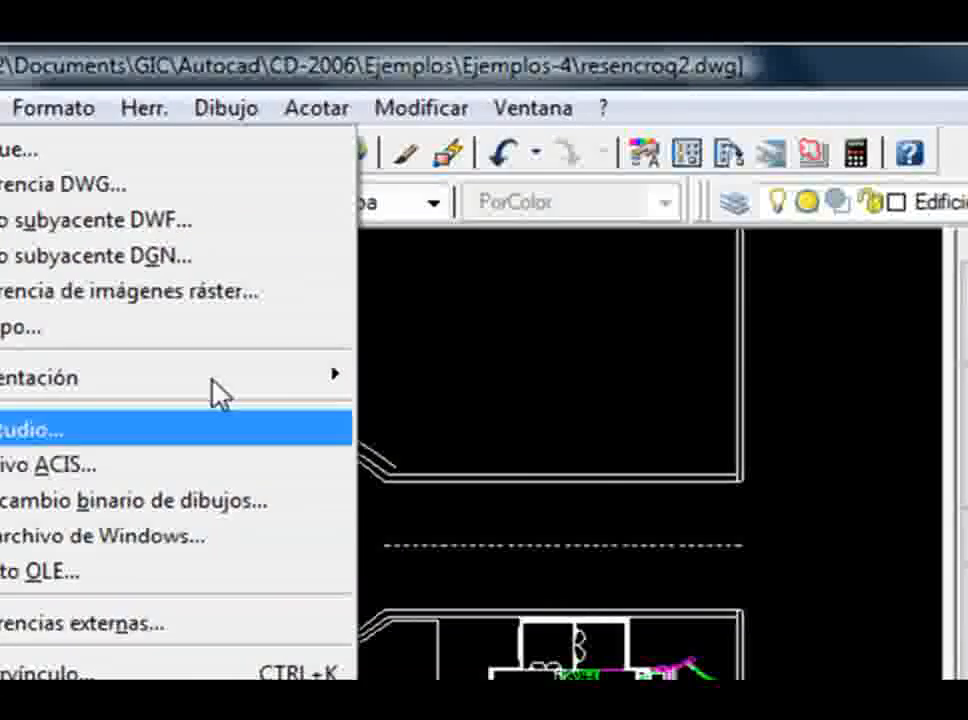
{"action": "mouse_move", "coordinate": [164, 115]}
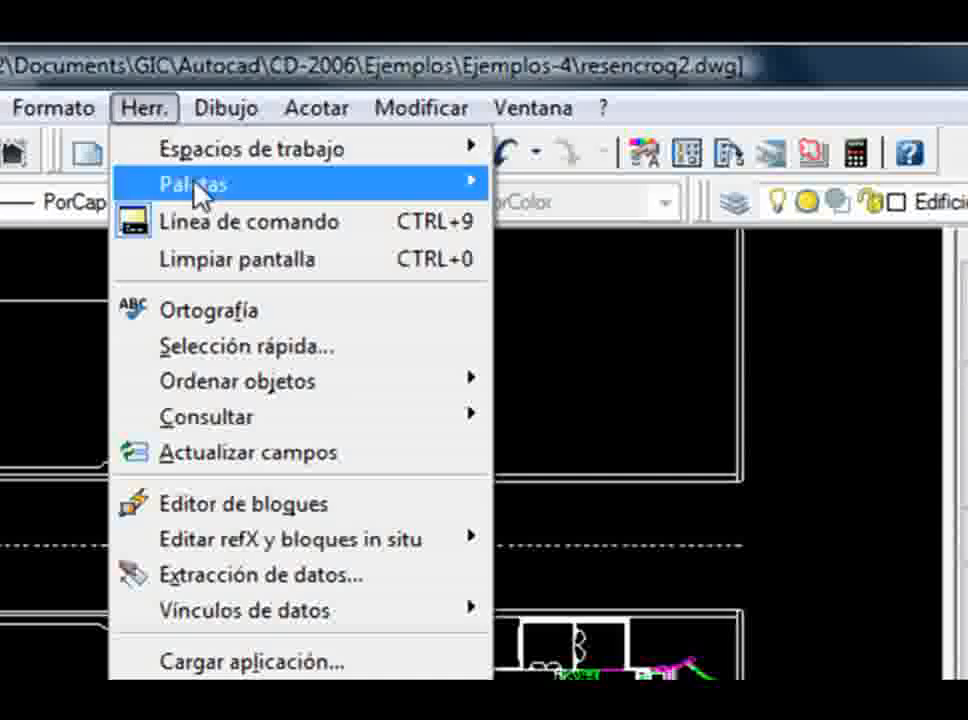
{"action": "mouse_move", "coordinate": [205, 192]}
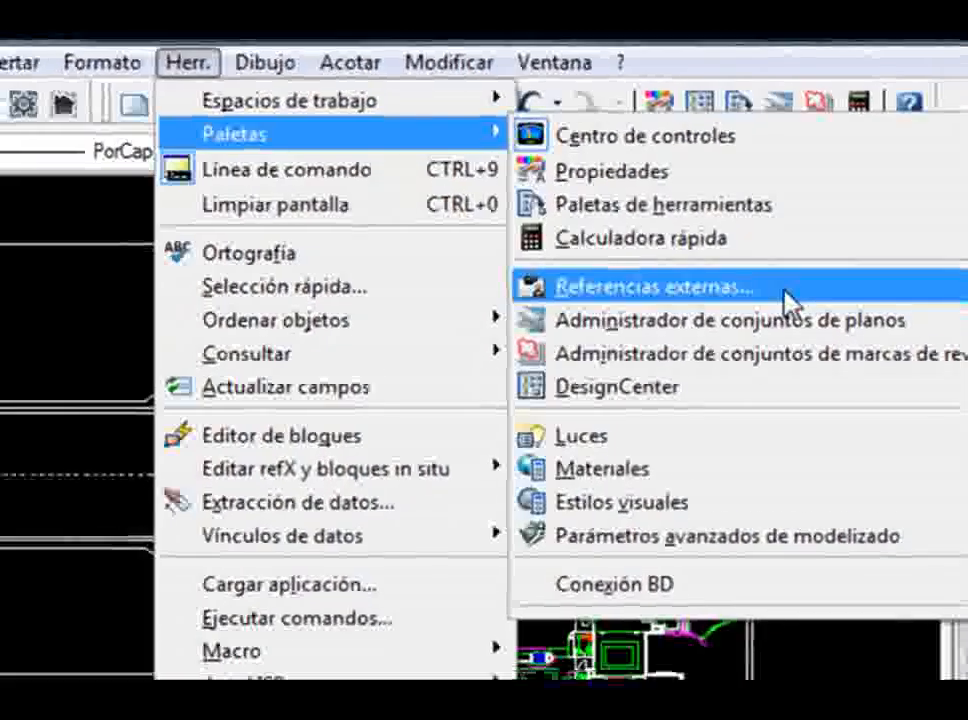
{"action": "left_click", "coordinate": [783, 295]}
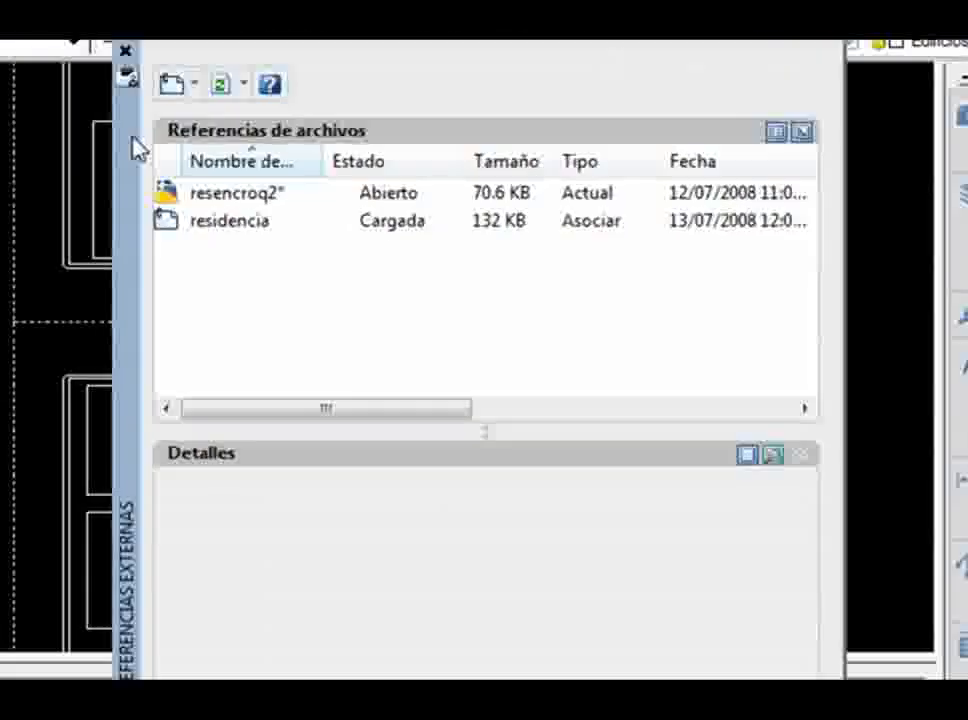
{"action": "left_click_drag", "start_coordinate": [132, 140], "coordinate": [130, 125]}
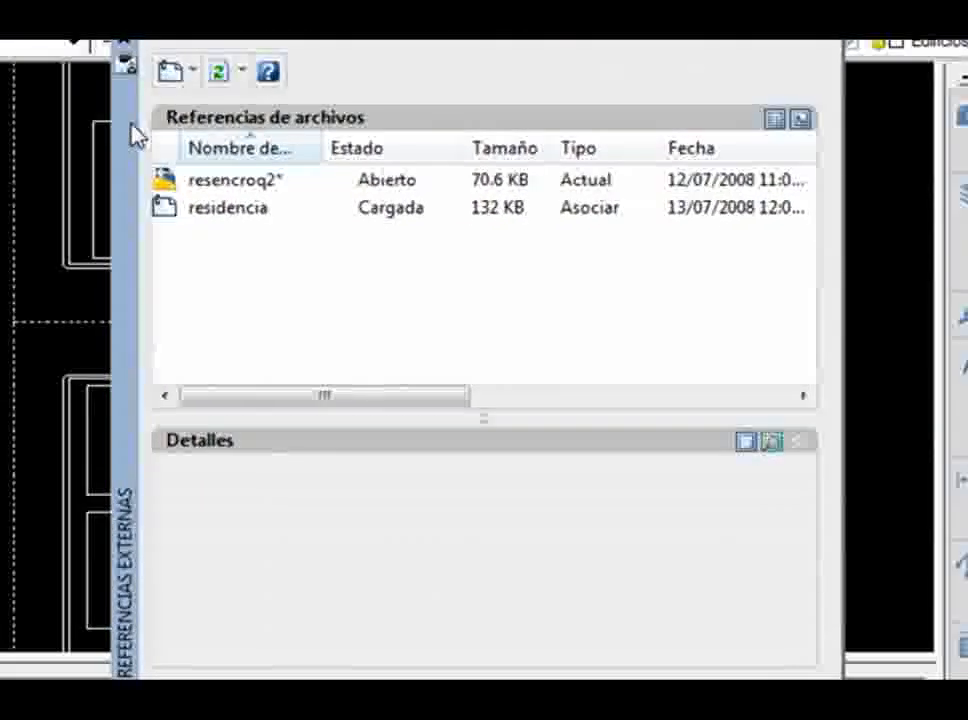
{"action": "left_click_drag", "start_coordinate": [839, 328], "coordinate": [744, 324]}
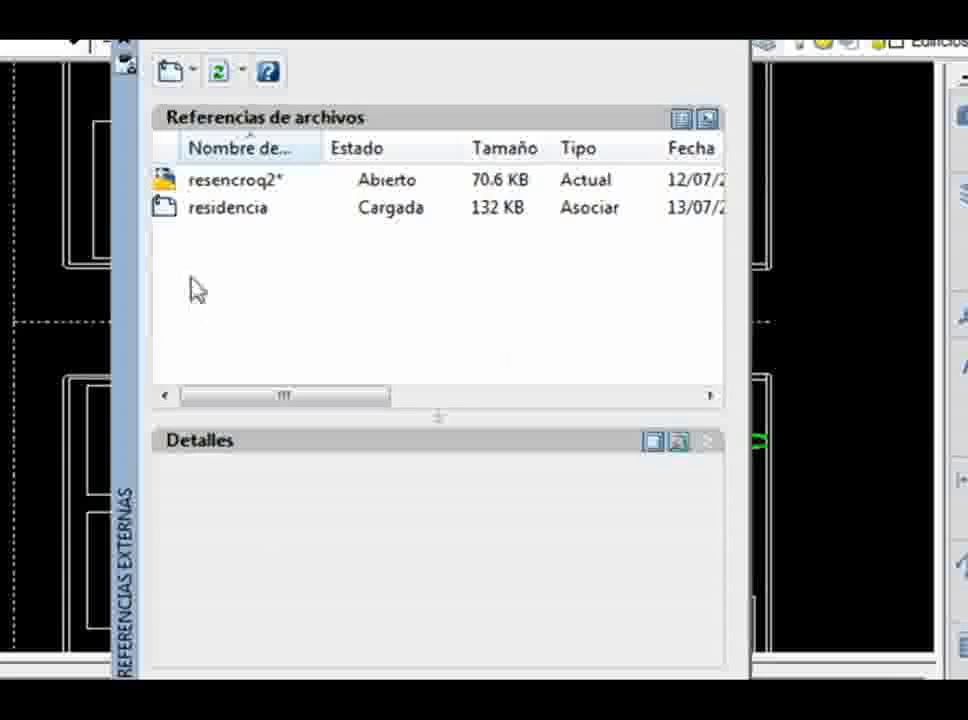
Choose to bind the residencia external reference to the current drawing
{"action": "left_click", "coordinate": [212, 208]}
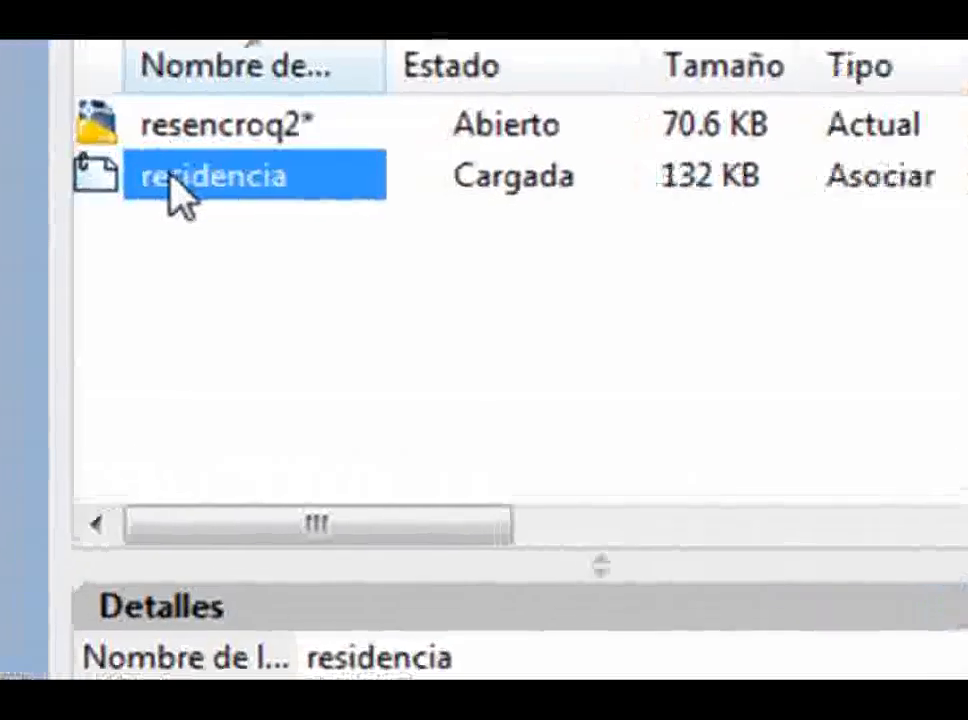
{"action": "right_click", "coordinate": [170, 180]}
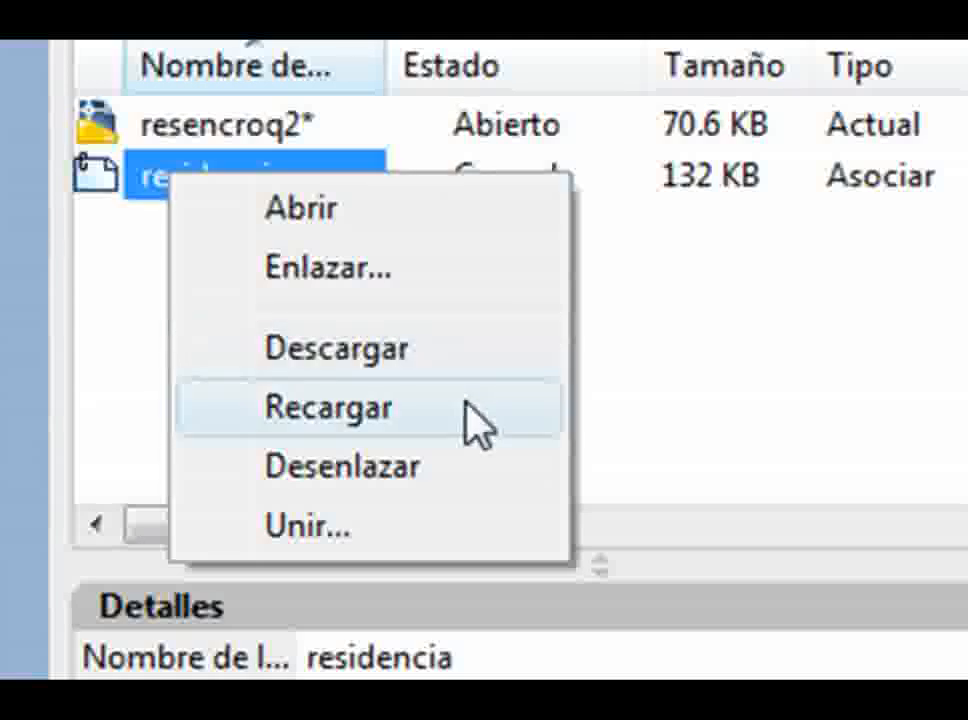
{"action": "left_click", "coordinate": [432, 540]}
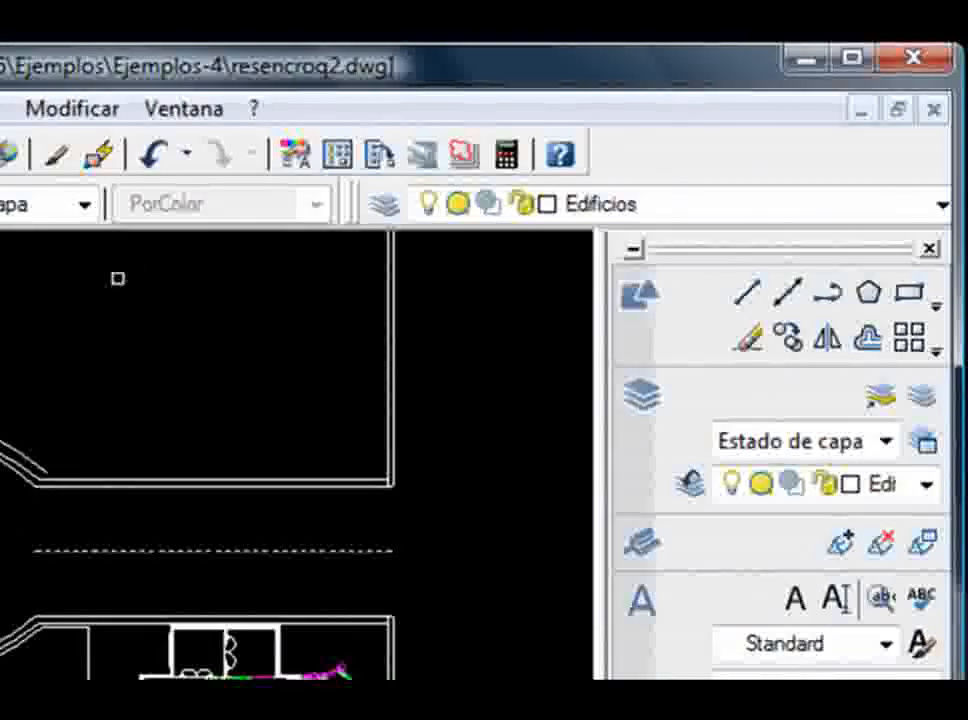
Open the dialog for binding individual external reference definitions and look through the blocks and layers of residencia
{"action": "left_click", "coordinate": [80, 110]}
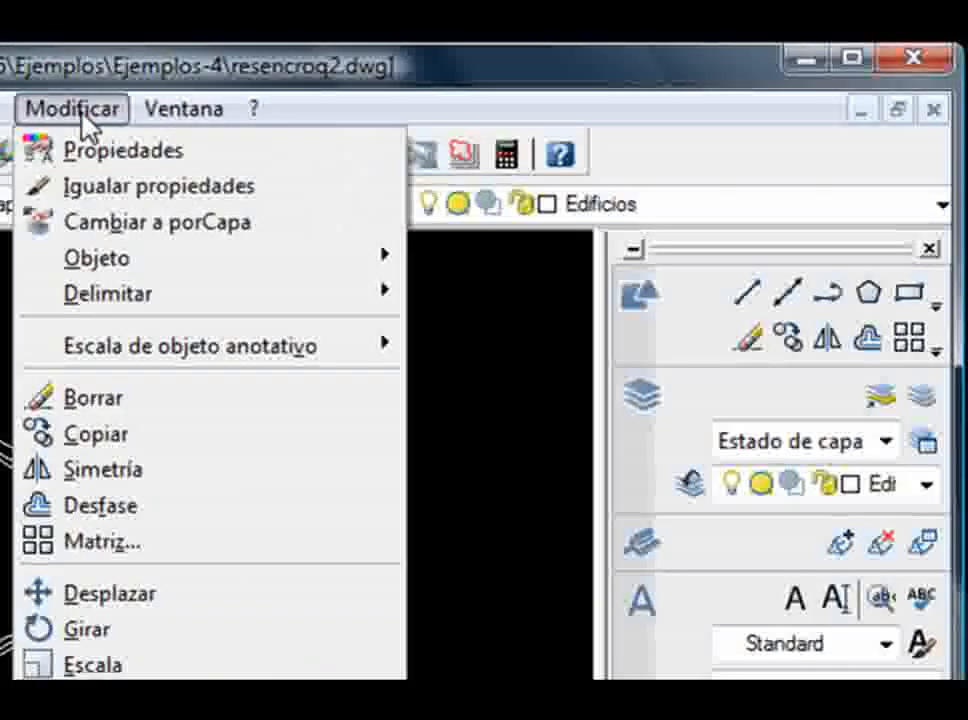
{"action": "mouse_move", "coordinate": [180, 268]}
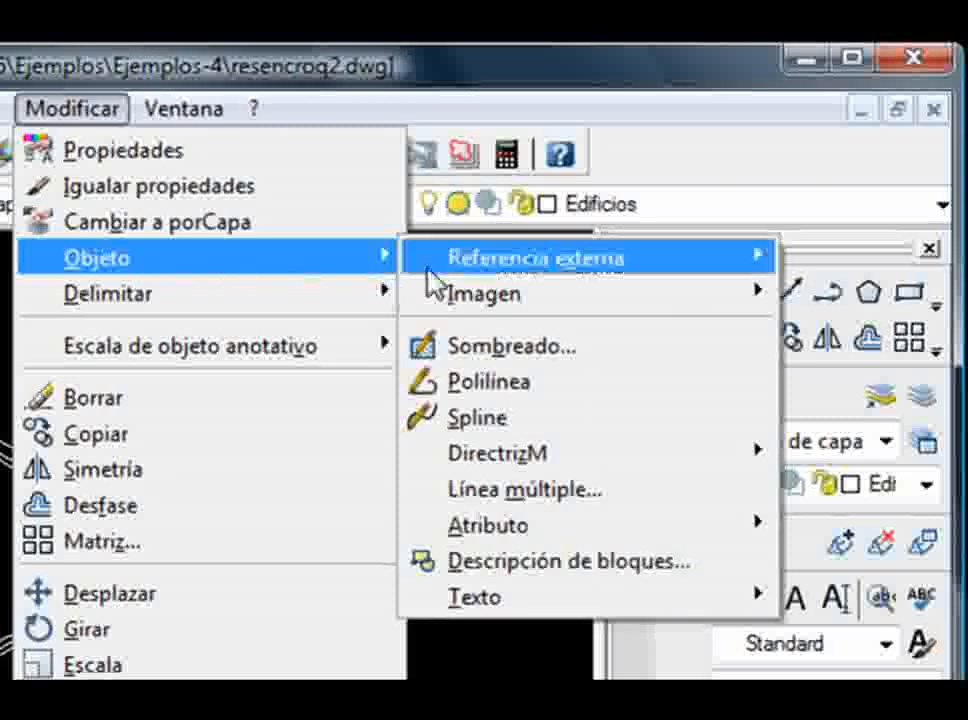
{"action": "mouse_move", "coordinate": [503, 272]}
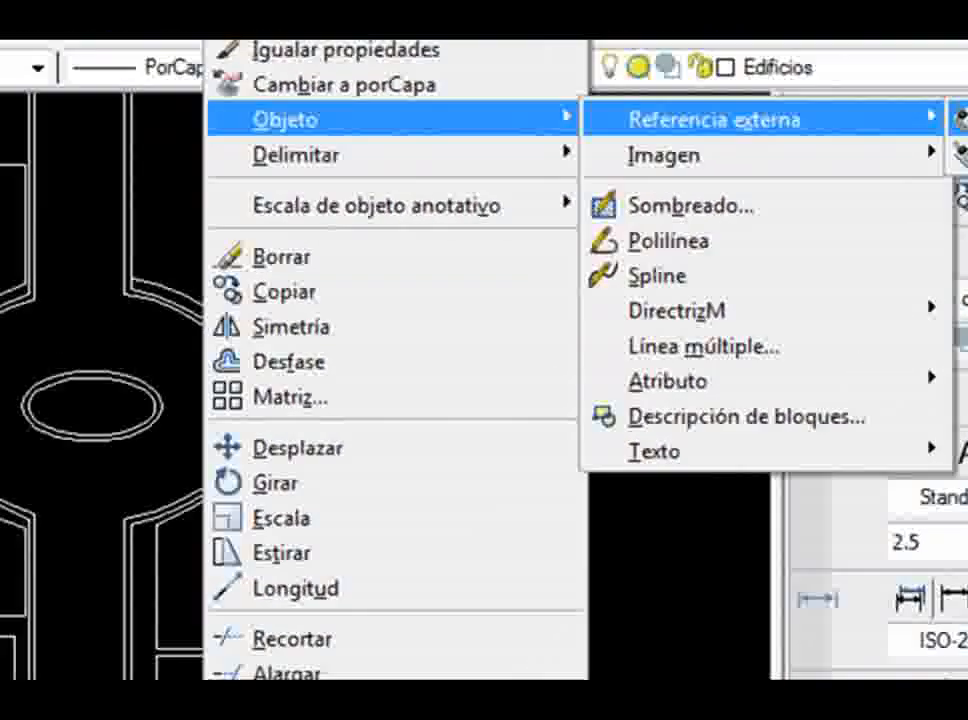
{"action": "left_click", "coordinate": [960, 119]}
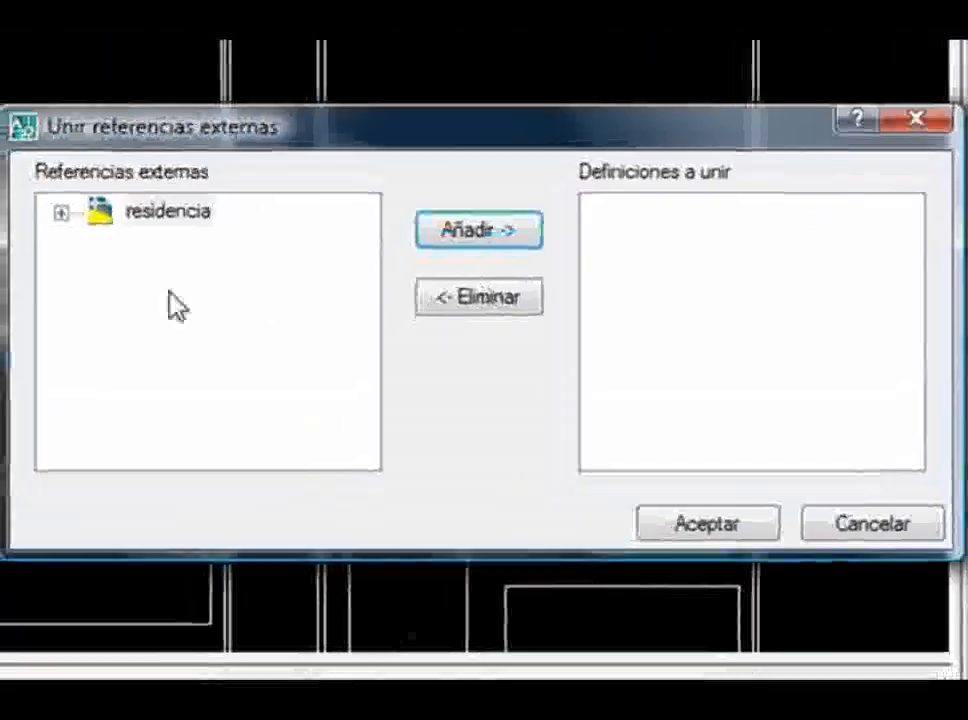
{"action": "left_click", "coordinate": [60, 214]}
{"action": "left_click", "coordinate": [101, 243]}
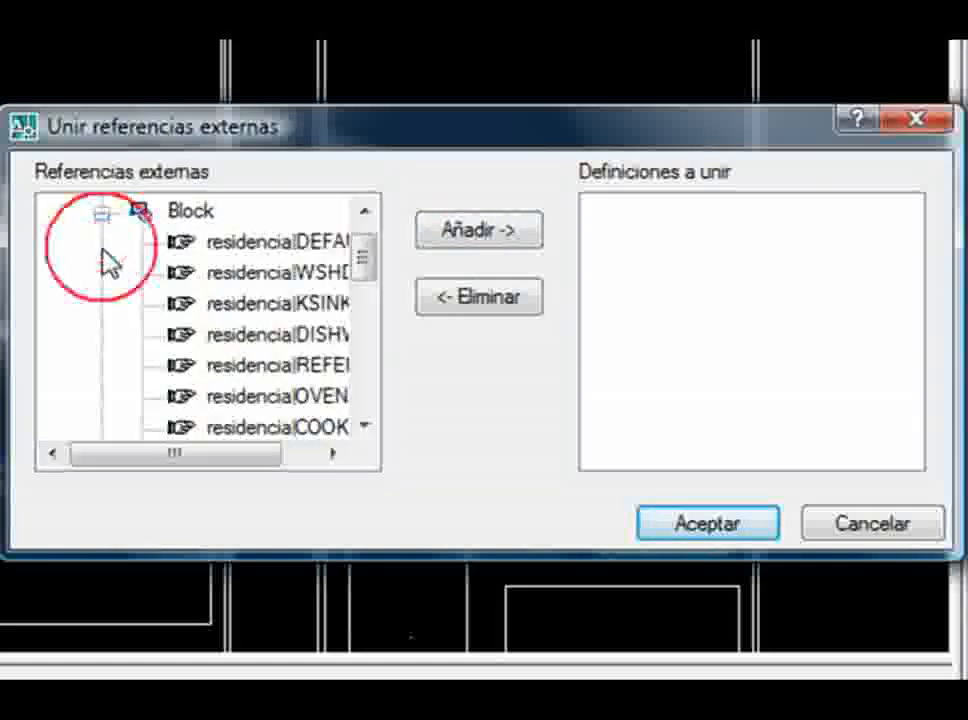
{"action": "left_click_drag", "start_coordinate": [363, 252], "coordinate": [391, 395]}
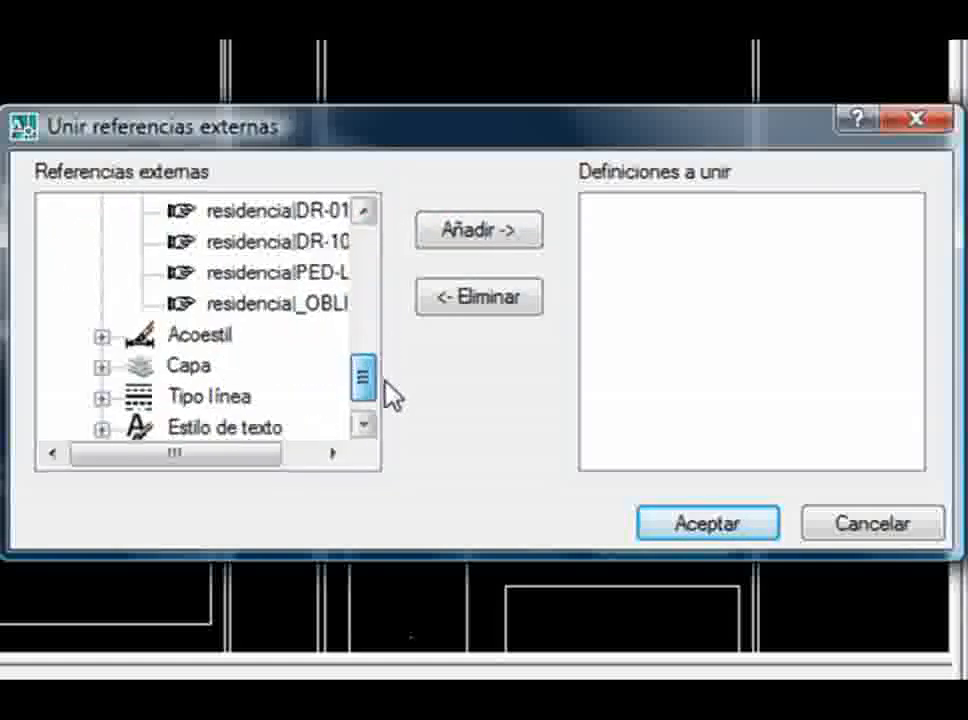
{"action": "left_click", "coordinate": [102, 369]}
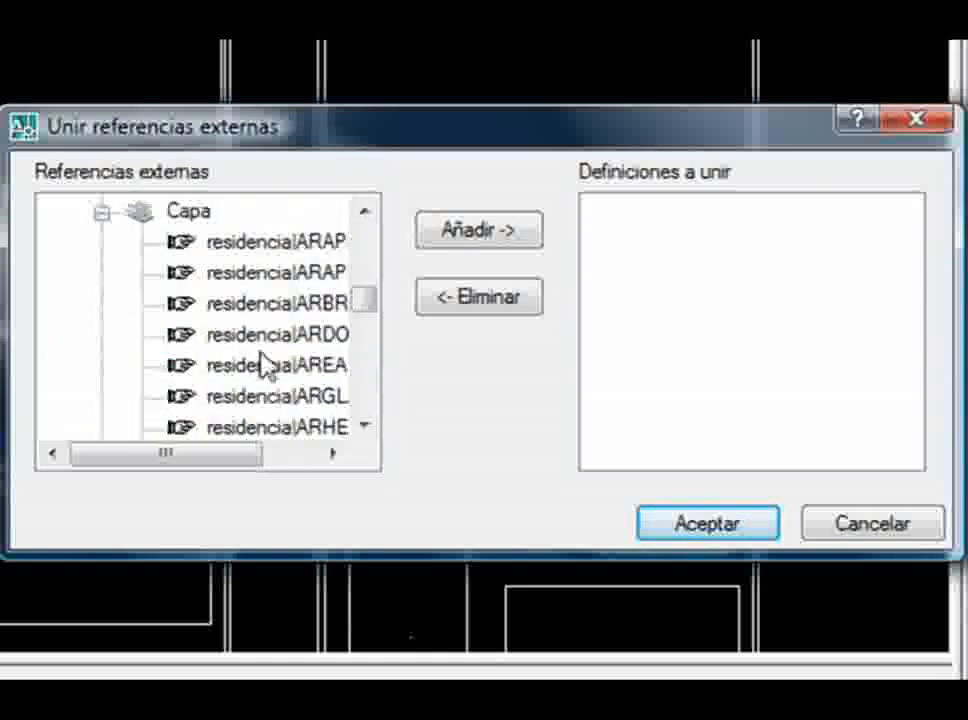
{"action": "left_click_drag", "start_coordinate": [362, 311], "coordinate": [368, 410]}
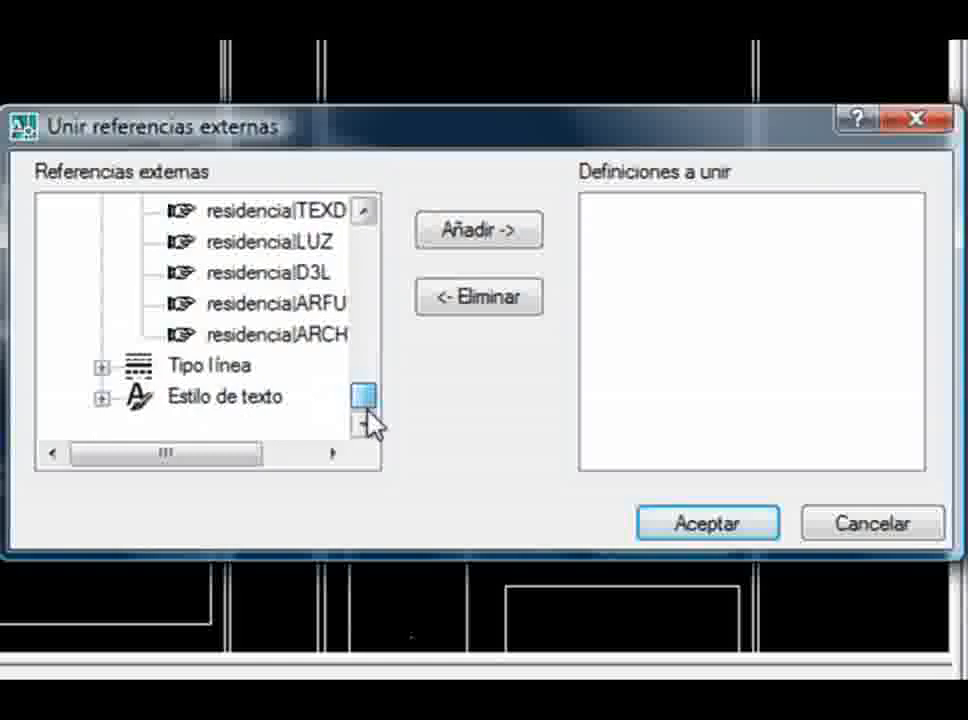
Add the residencia linetypes BEAM and THREEDOT to the definitions to bind
{"action": "left_click", "coordinate": [102, 368]}
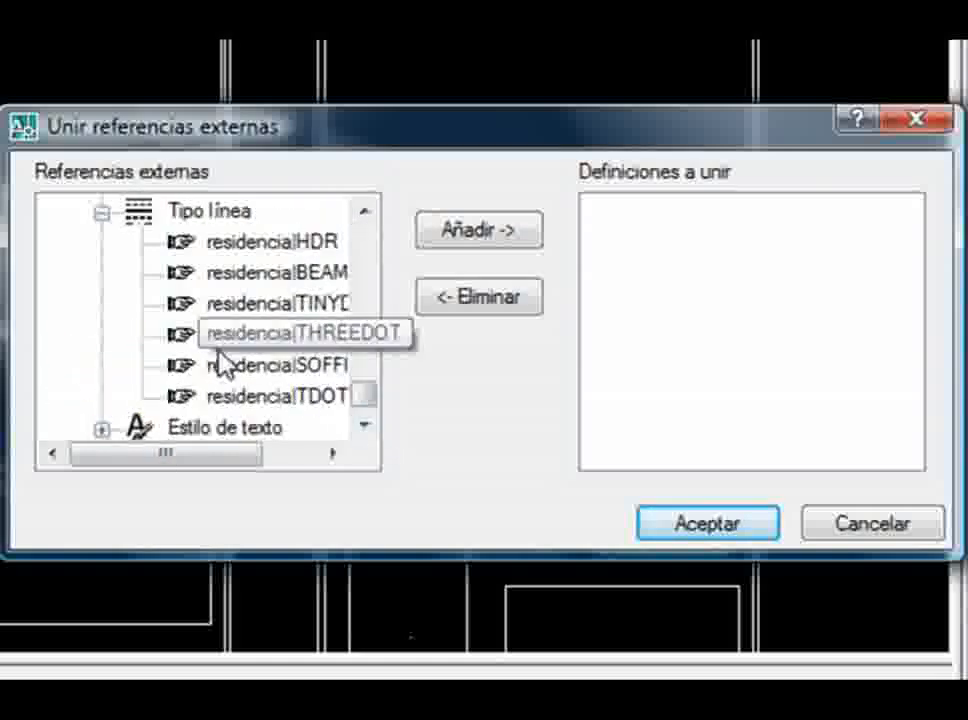
{"action": "left_click", "coordinate": [215, 278]}
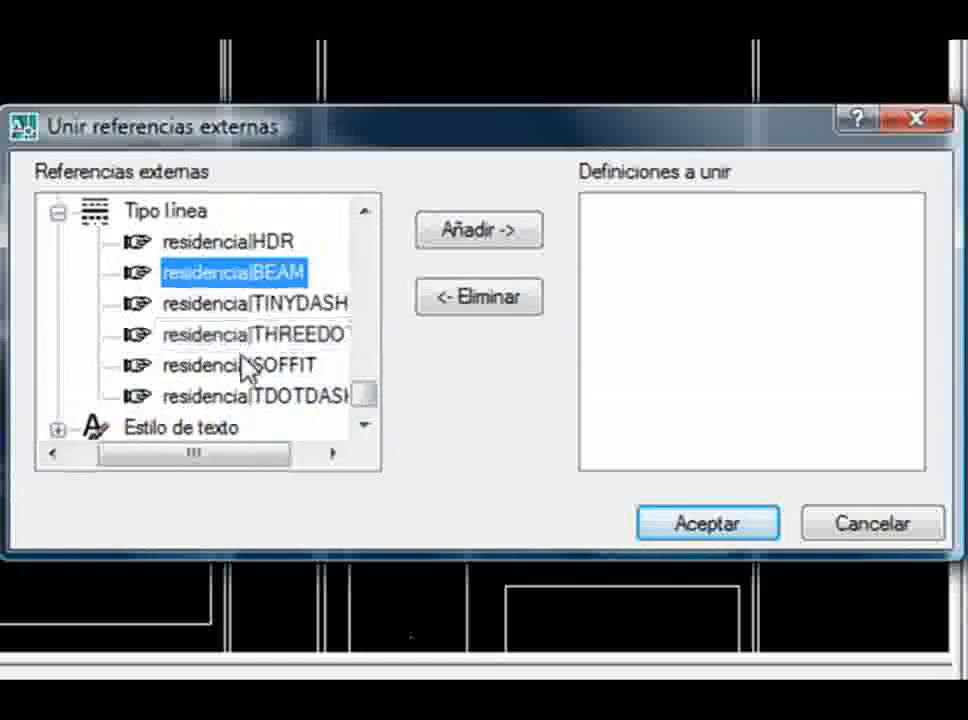
{"action": "left_click", "coordinate": [472, 240]}
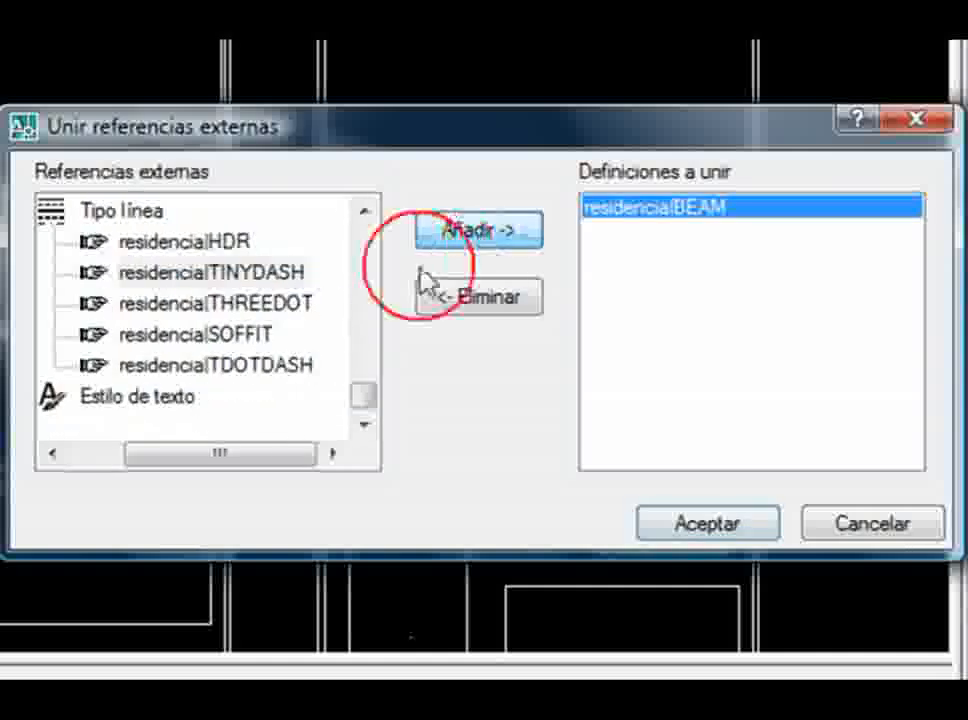
{"action": "left_click", "coordinate": [157, 306]}
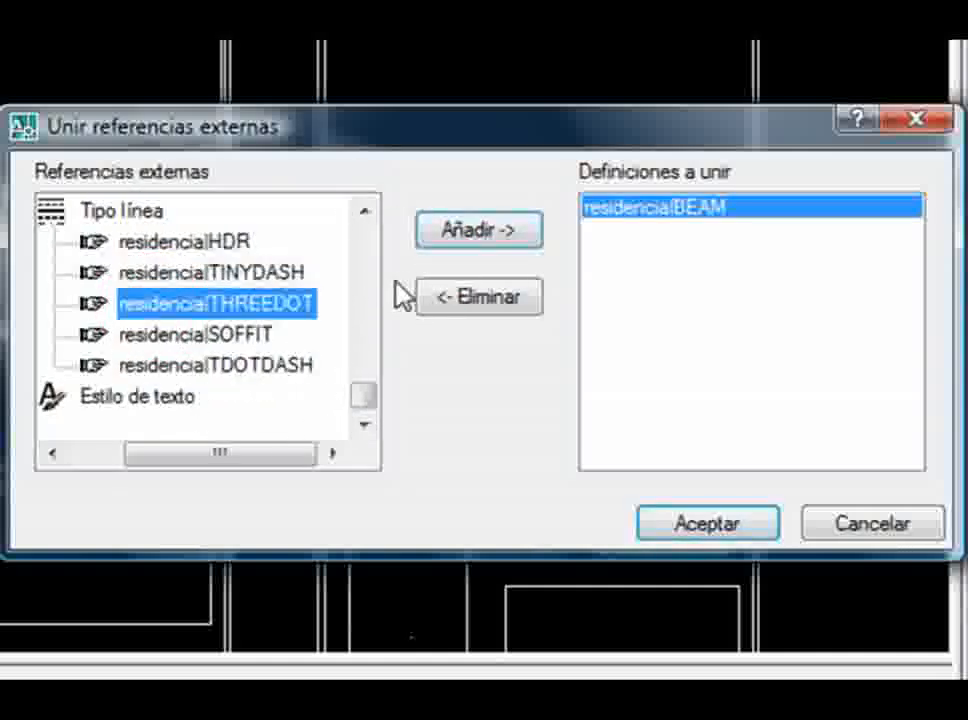
{"action": "left_click", "coordinate": [477, 243]}
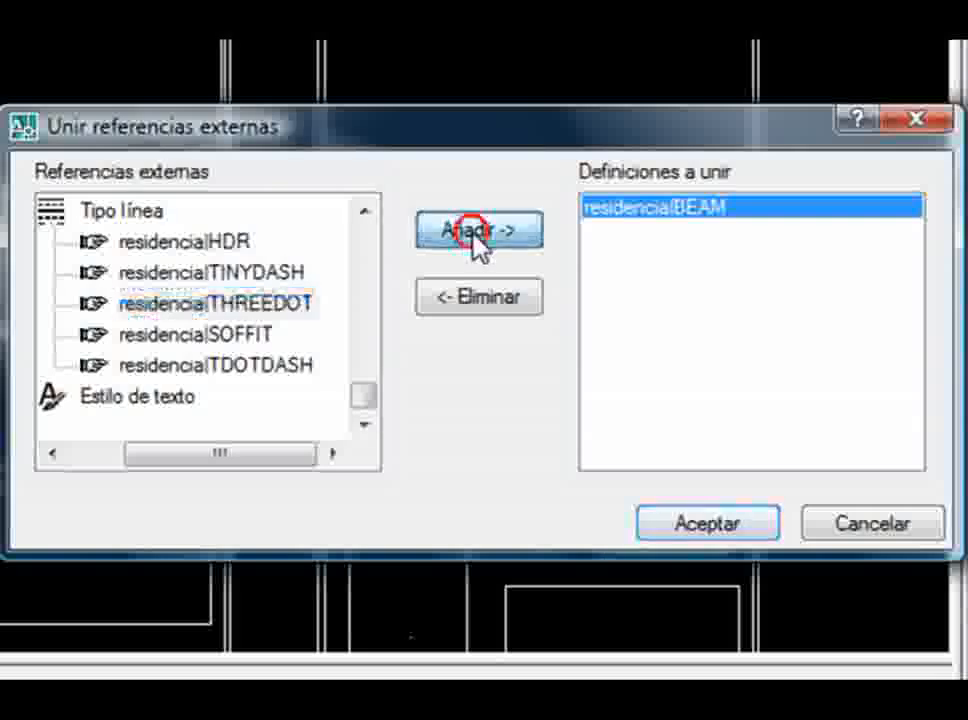
Add the residencia blocks KSINK-03, COOKT-01 and DEFAULT to the definitions to bind
{"action": "left_click_drag", "start_coordinate": [366, 396], "coordinate": [372, 232]}
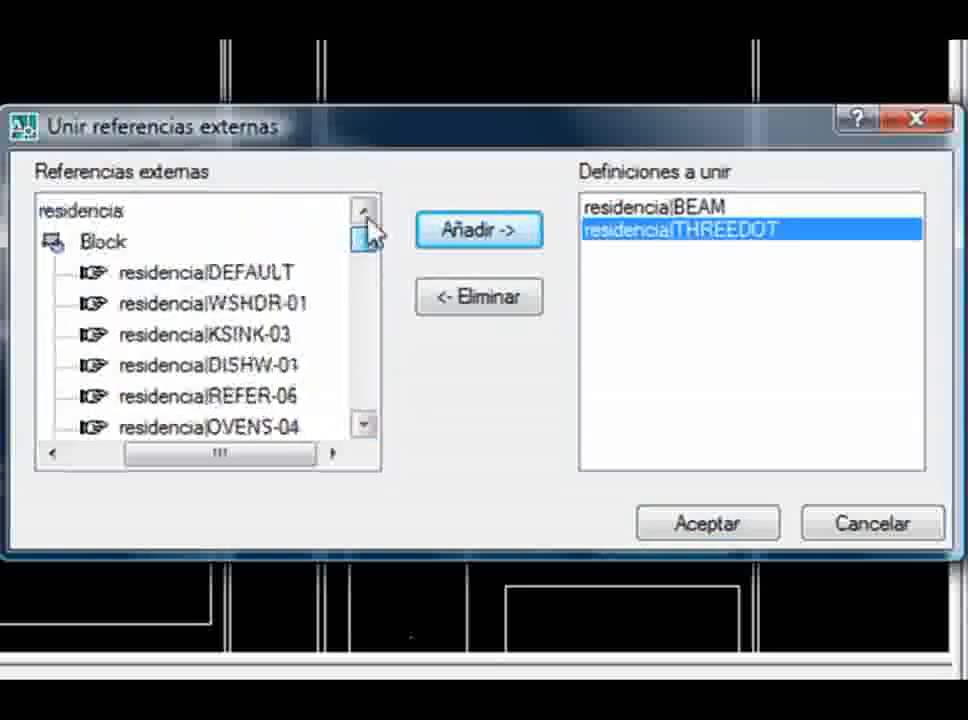
{"action": "left_click", "coordinate": [205, 336]}
{"action": "left_click", "coordinate": [450, 232]}
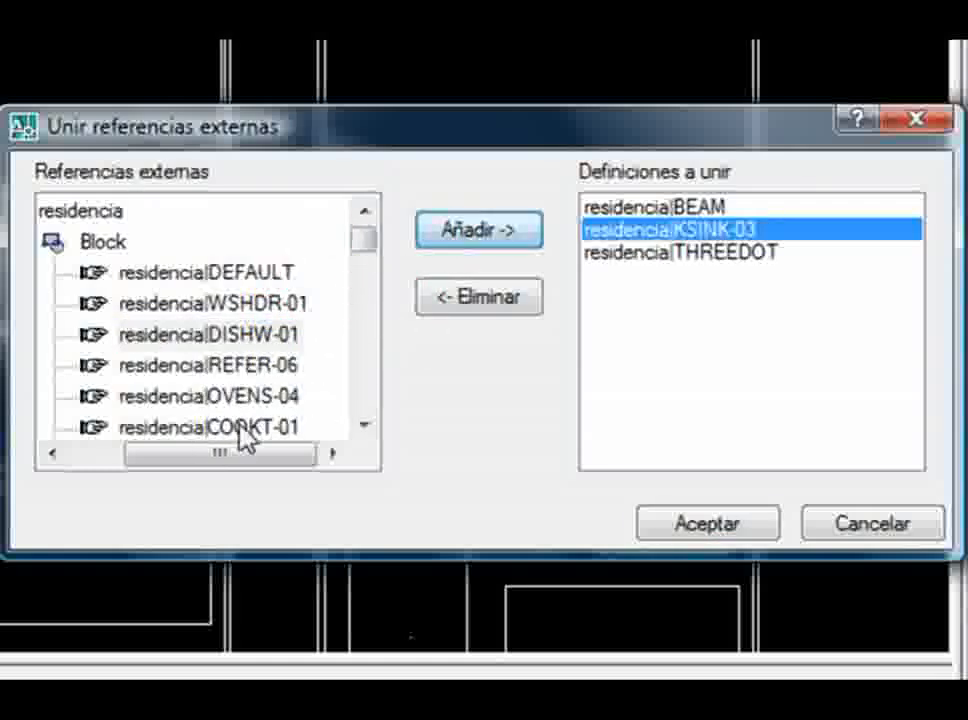
{"action": "left_click", "coordinate": [240, 426]}
{"action": "left_click", "coordinate": [458, 238]}
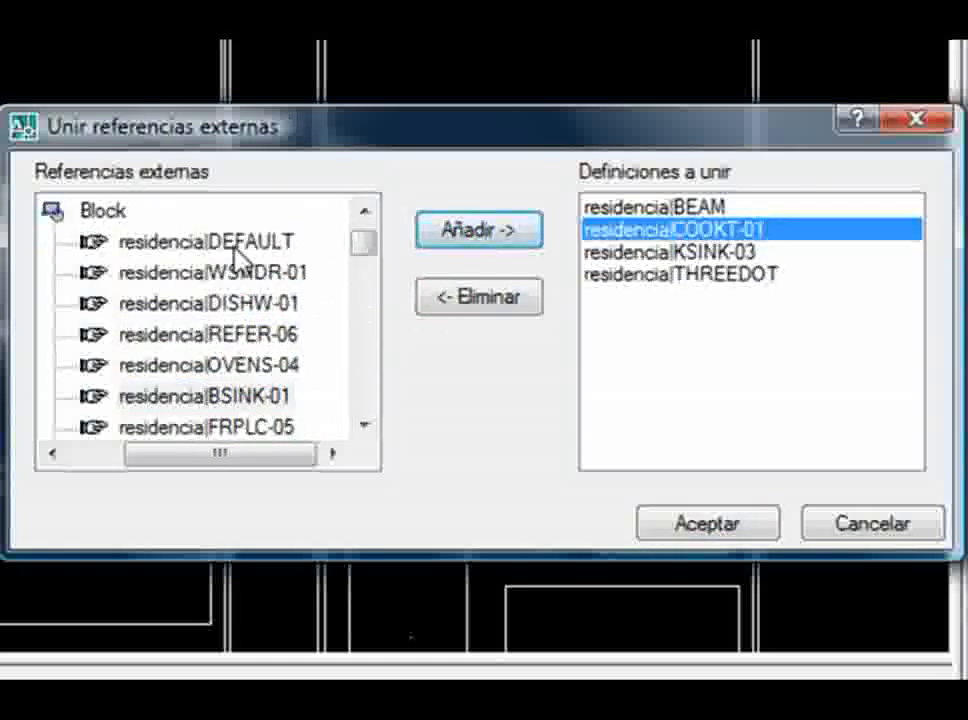
{"action": "left_click", "coordinate": [250, 256]}
{"action": "left_click", "coordinate": [468, 245]}
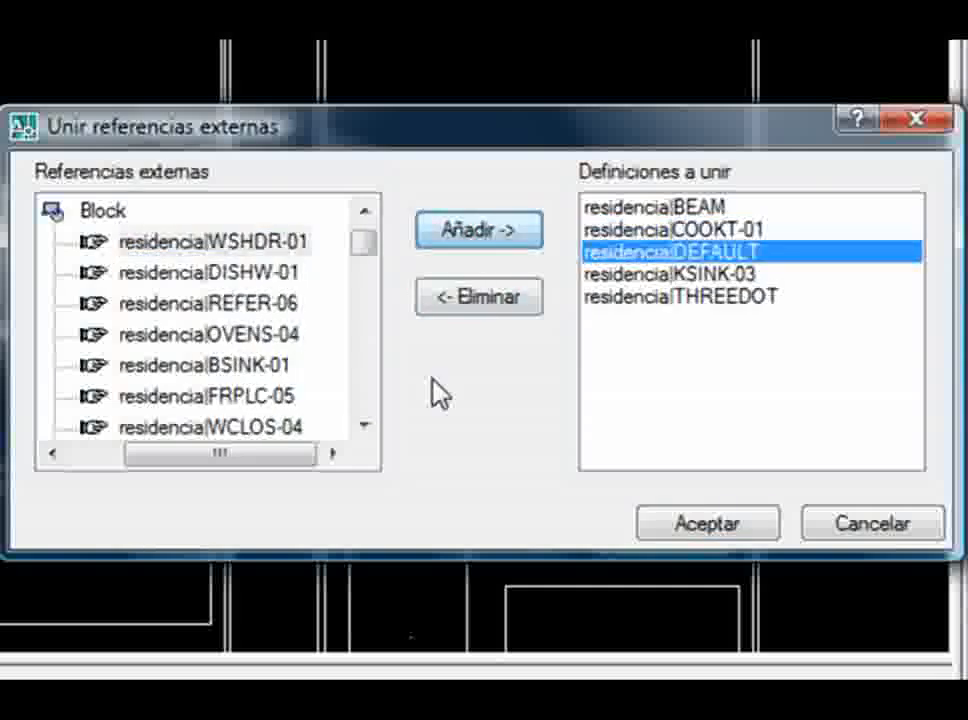